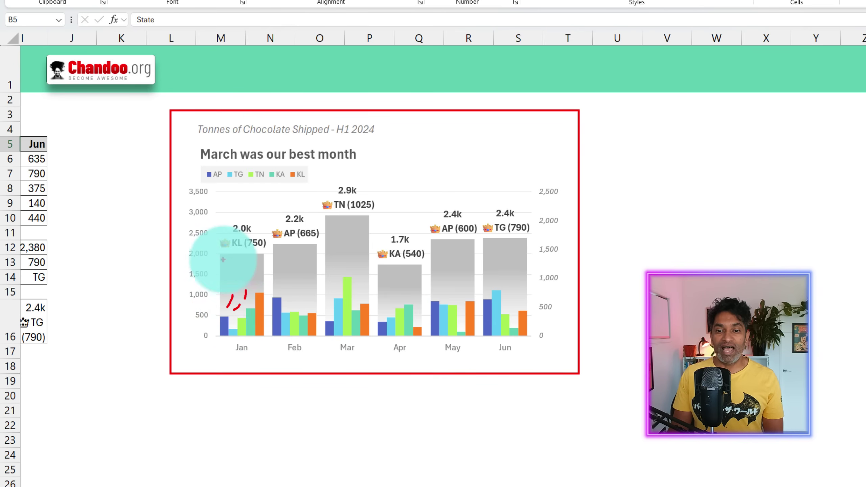
# Step: Examine the finished column chart and its source table of states, months and shipped tonnes on the Demo sheet
pyautogui.moveTo(219, 256); pyautogui.dragTo(266, 255)
pyautogui.moveTo(241, 207)
pyautogui.mouseDown()
pyautogui.moveTo(214, 212)
pyautogui.moveTo(245, 262)
pyautogui.moveTo(240, 207)
pyautogui.mouseUp()
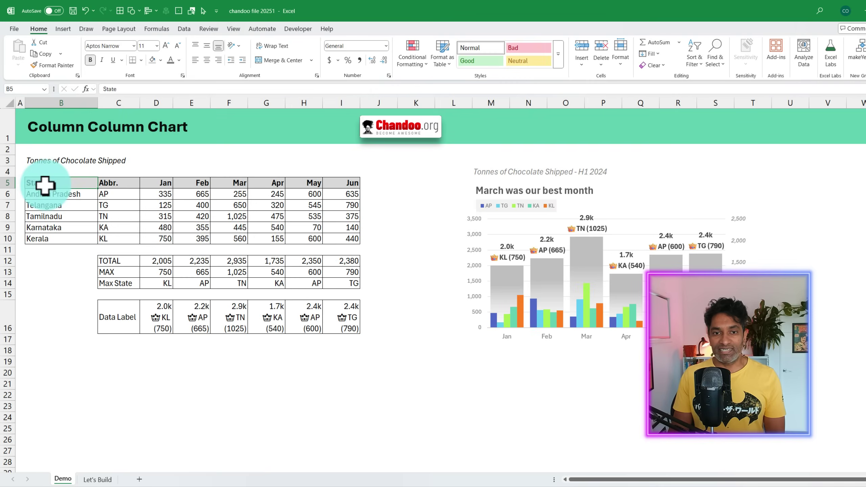
pyautogui.moveTo(45, 185); pyautogui.dragTo(348, 241)
pyautogui.moveTo(59, 191); pyautogui.dragTo(63, 240)
pyautogui.keyDown('ctrl'); pyautogui.click(162, 180); pyautogui.keyUp('ctrl')
pyautogui.moveTo(162, 181); pyautogui.dragTo(298, 183)
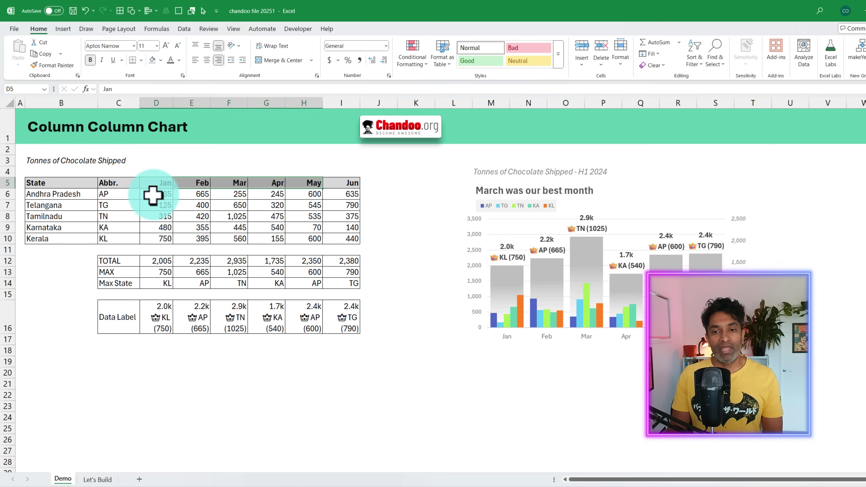
pyautogui.moveTo(152, 197); pyautogui.dragTo(348, 193)
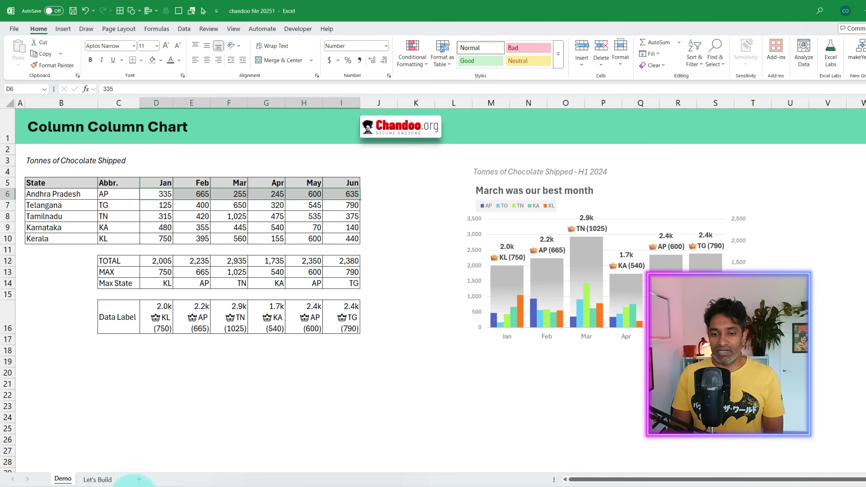
# Step: On the Let's Build sheet, insert a 2-D clustered column chart from B5:I10 and place it beside the data table
pyautogui.click(96, 479)
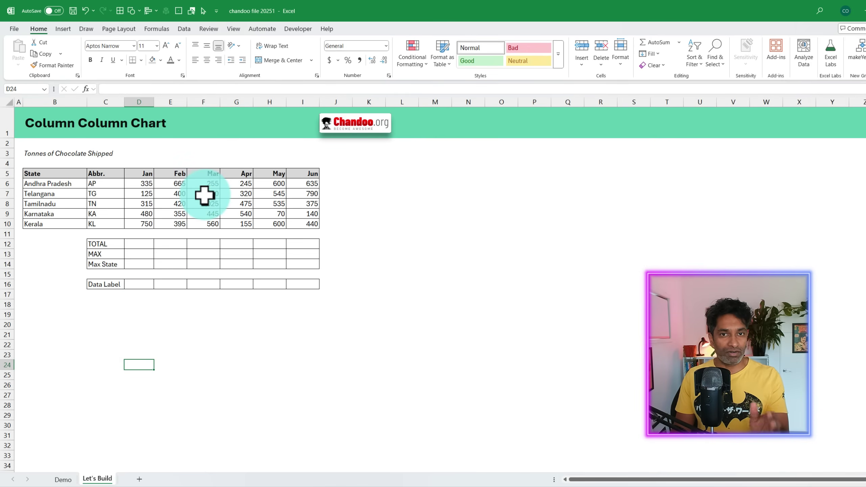
pyautogui.click(46, 173)
pyautogui.moveTo(46, 173); pyautogui.dragTo(298, 227)
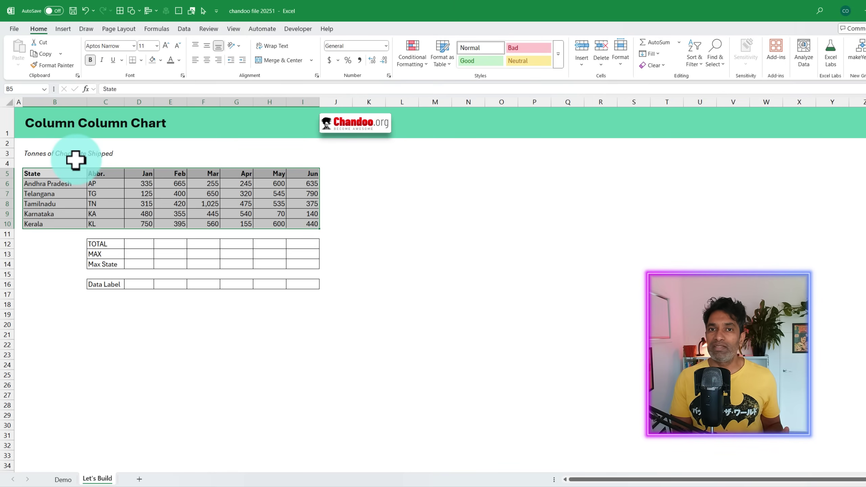
pyautogui.click(69, 30)
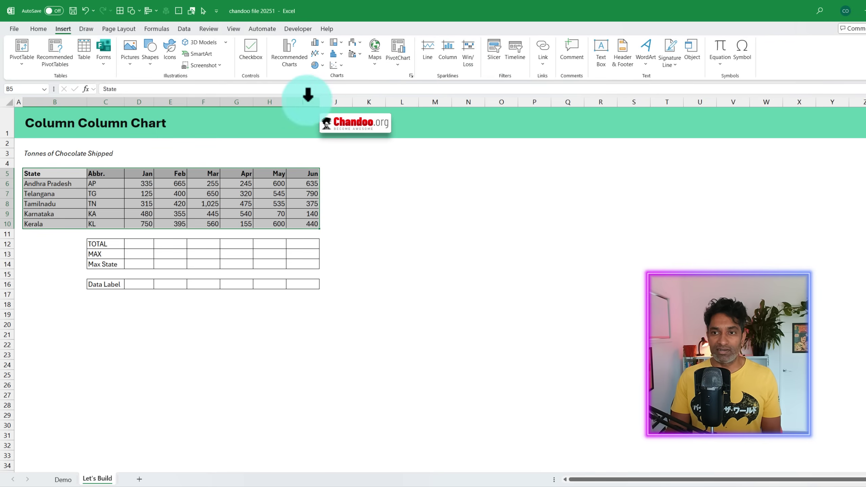
pyautogui.click(320, 43)
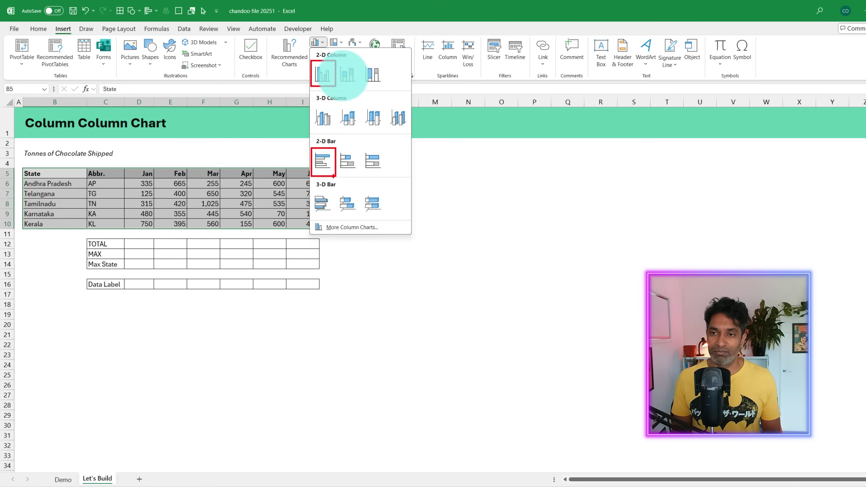
pyautogui.click(318, 42)
pyautogui.click(322, 43)
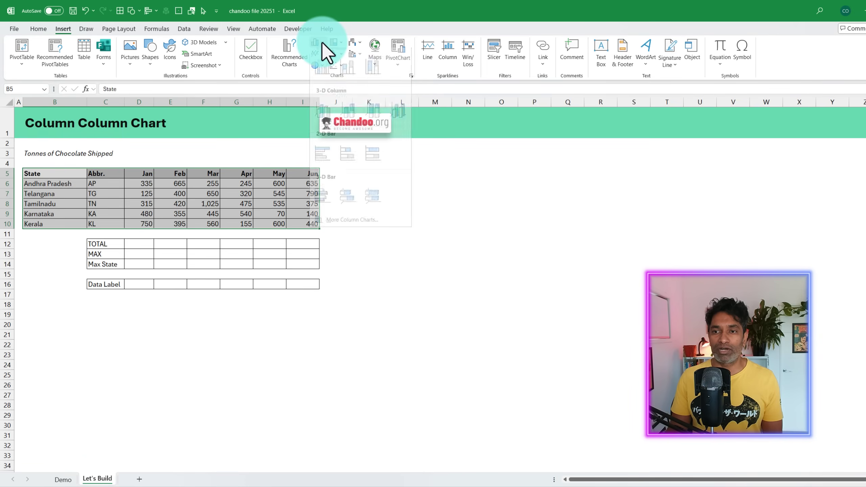
pyautogui.click(326, 76)
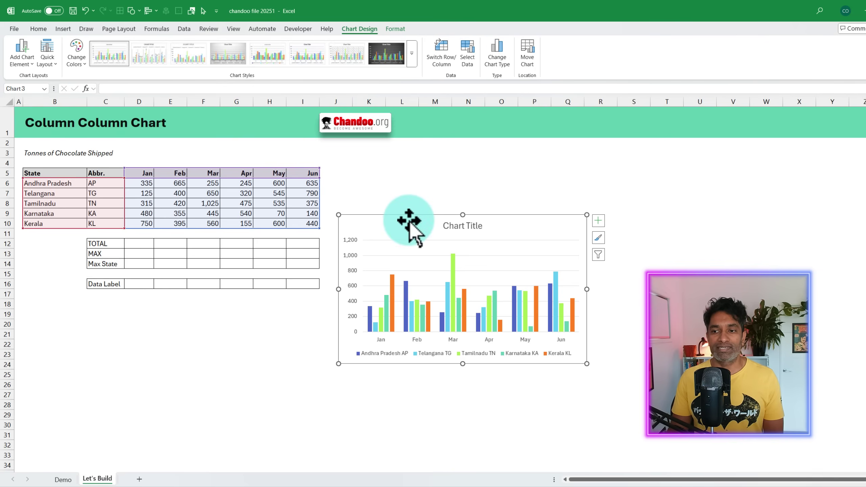
pyautogui.moveTo(410, 228); pyautogui.dragTo(412, 177)
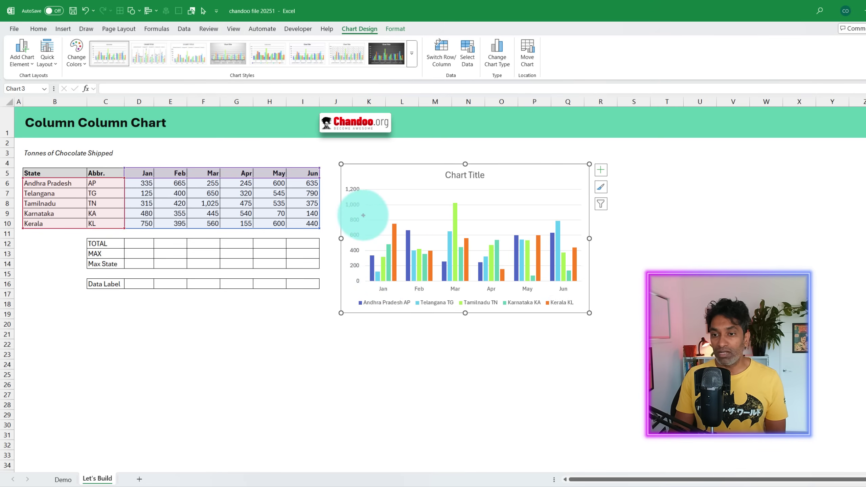
pyautogui.moveTo(363, 215); pyautogui.dragTo(403, 295)
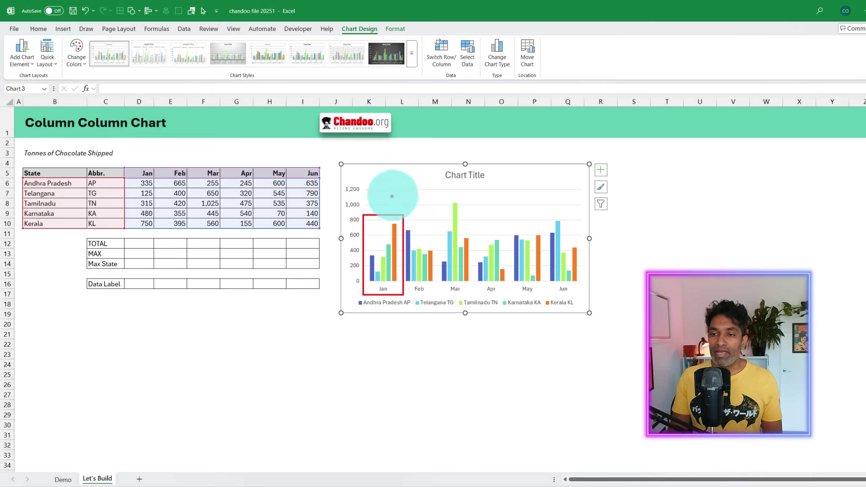
pyautogui.moveTo(371, 280)
pyautogui.mouseDown()
pyautogui.moveTo(370, 252)
pyautogui.moveTo(397, 186)
pyautogui.mouseUp()
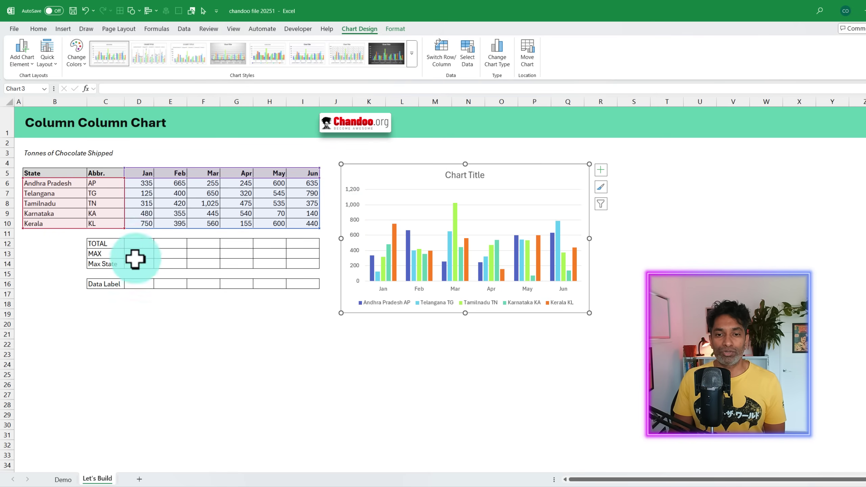
# Step: Enter =SUM(D6:D10) in D12 and fill the TOTAL row across to June in I12
pyautogui.click(131, 244)
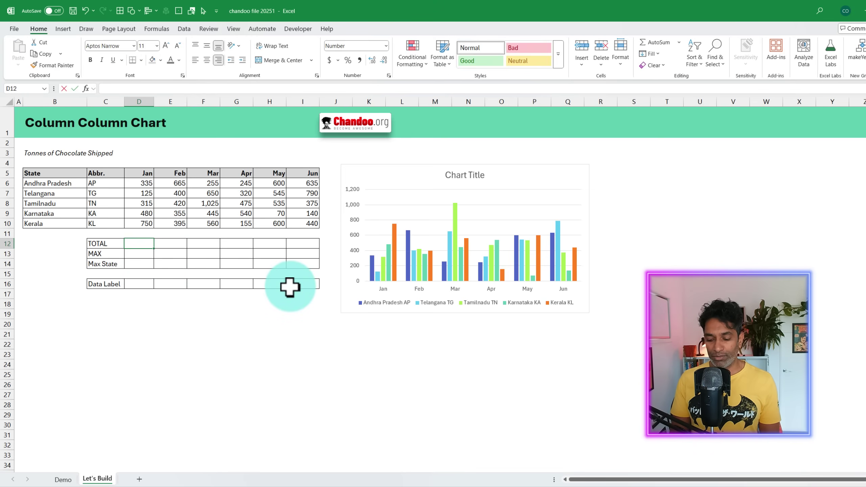
pyautogui.write('=SUM')
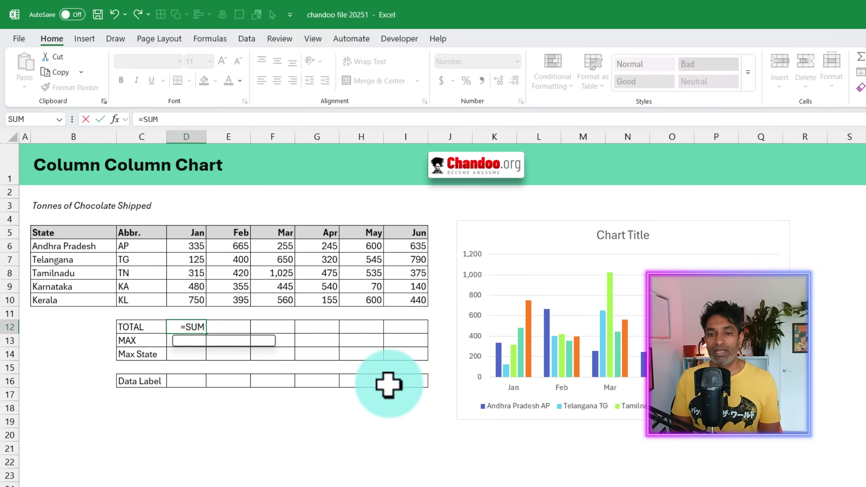
pyautogui.write('(')
pyautogui.moveTo(193, 245); pyautogui.dragTo(194, 300)
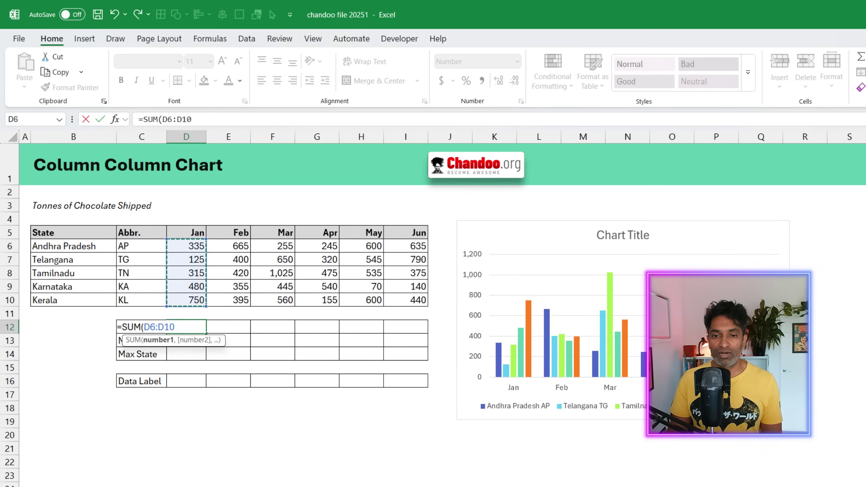
pyautogui.write(')')
pyautogui.hotkey('ctrl', 'Return')
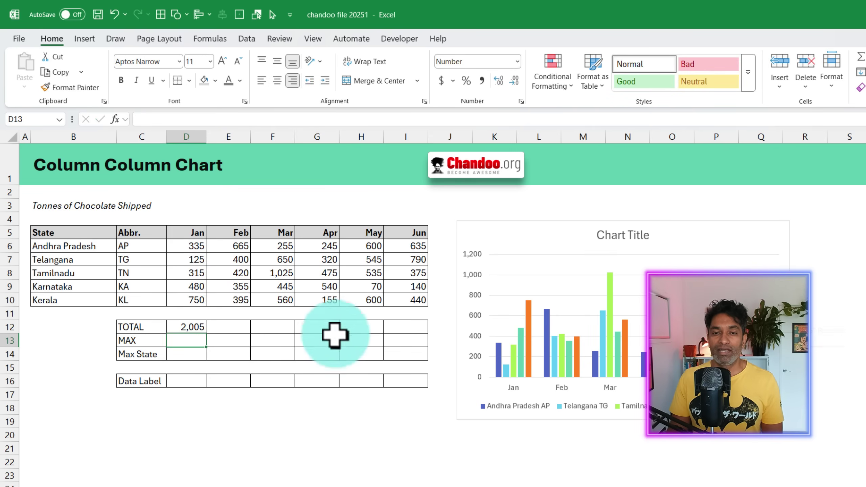
pyautogui.moveTo(208, 334); pyautogui.dragTo(419, 330)
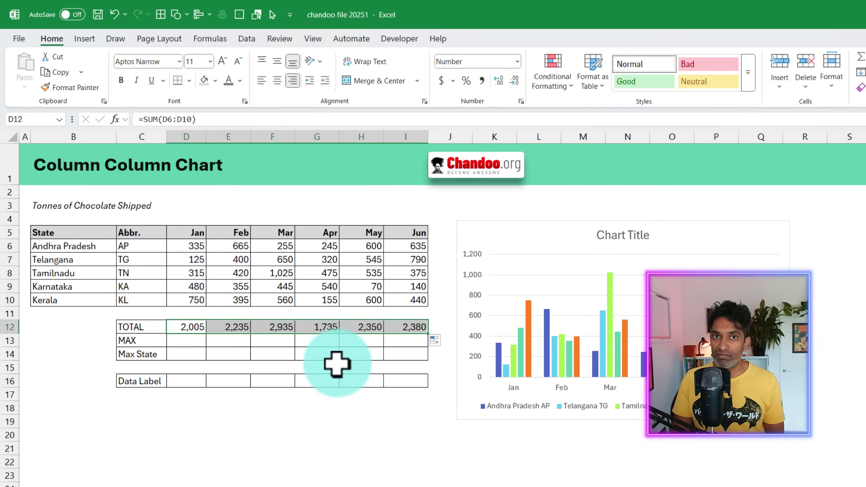
# Step: Enter =MAX(D6:D10) in D13 to find January's highest state value
pyautogui.click(186, 340)
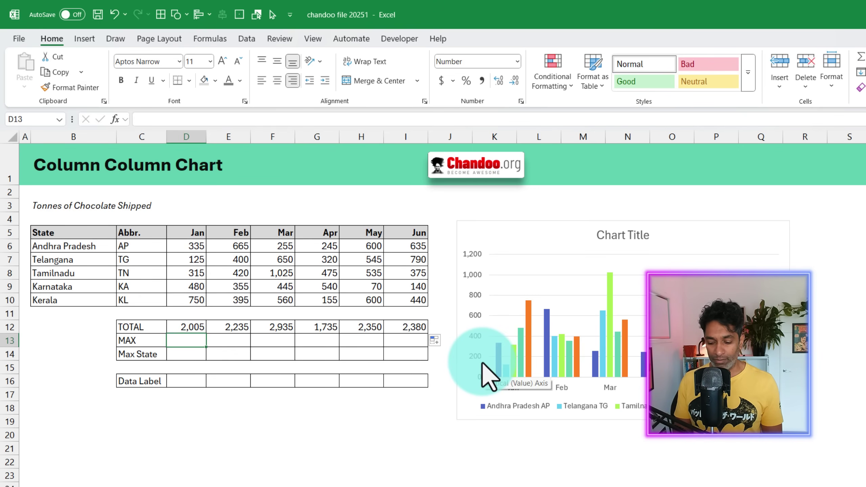
pyautogui.write('=MAX(')
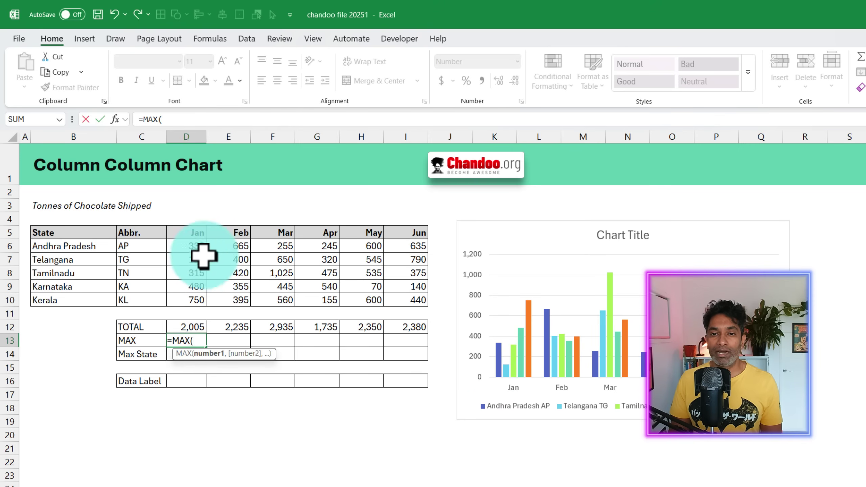
pyautogui.moveTo(200, 247); pyautogui.dragTo(187, 302)
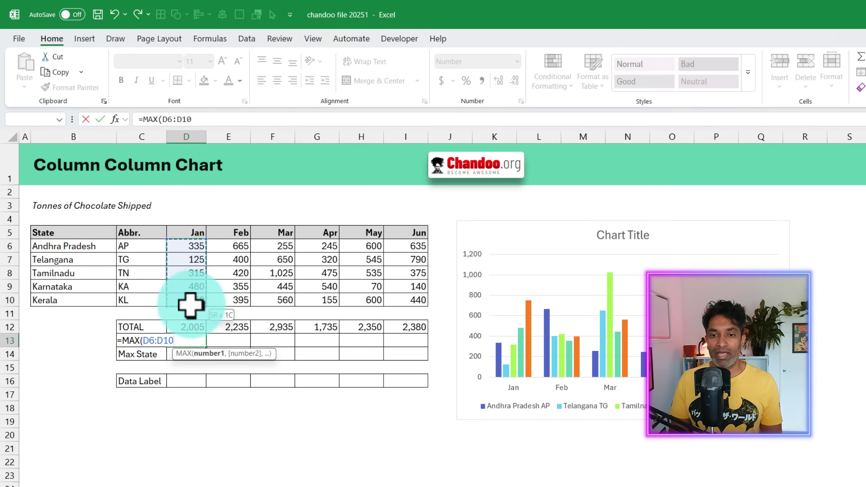
pyautogui.press('Return')
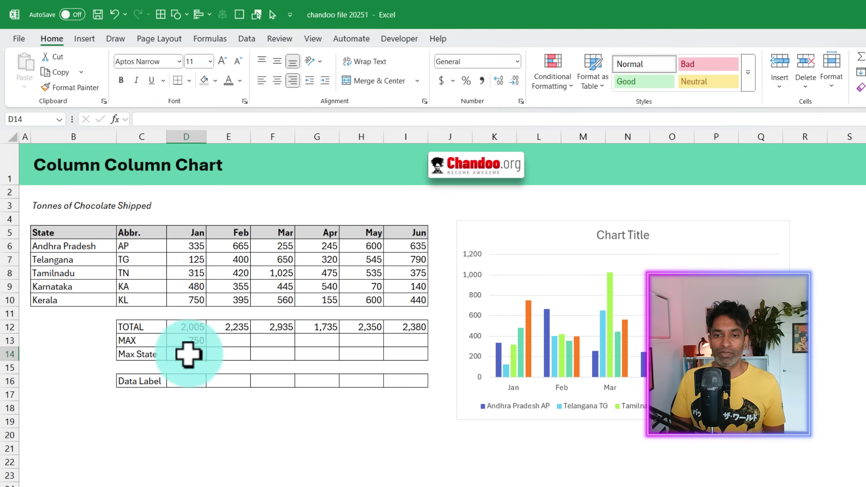
# Step: Enter =XLOOKUP(D13,D6:D10,$C$6:$C$10) in D14 to return the abbreviation of January's top state, with the return range locked as absolute
pyautogui.write('=xl')
pyautogui.press('Tab')
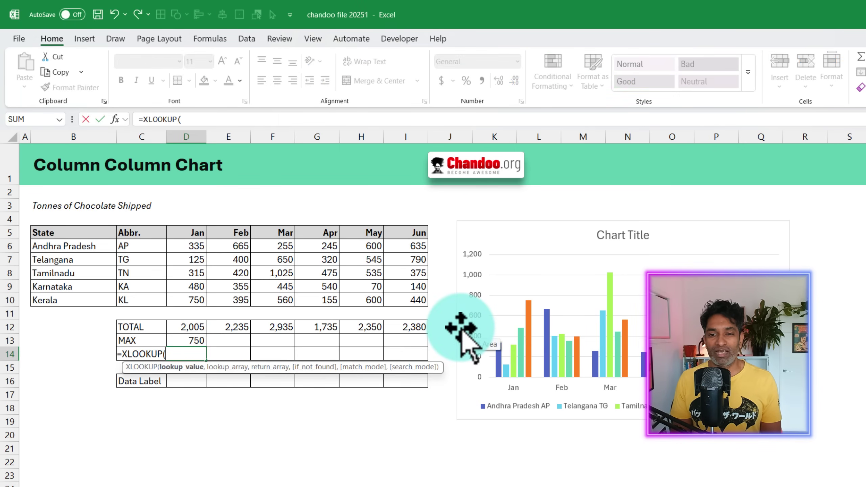
pyautogui.click(196, 340)
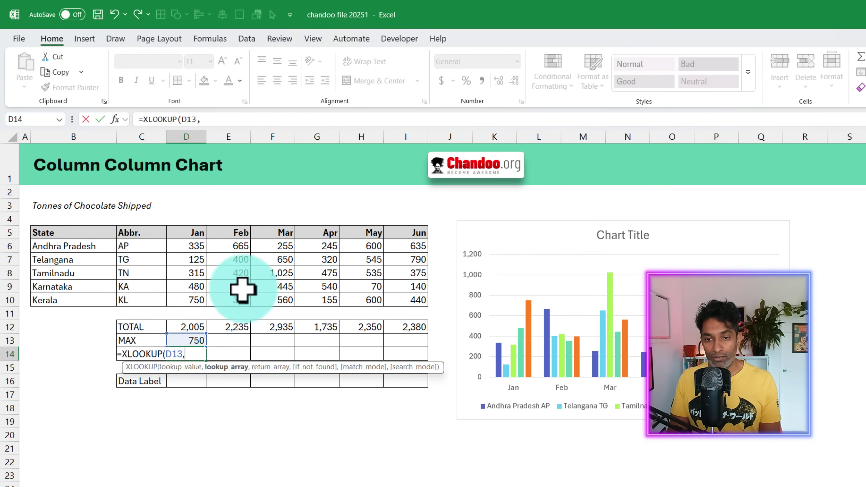
pyautogui.write(',')
pyautogui.moveTo(186, 246); pyautogui.dragTo(184, 295)
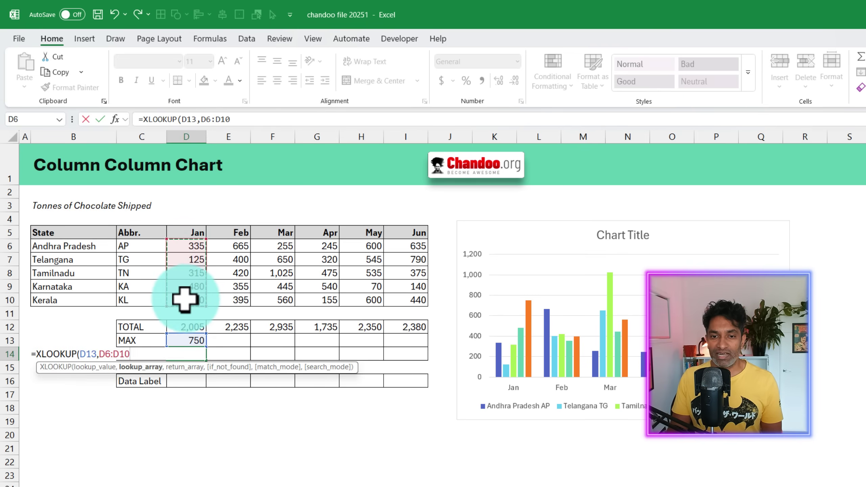
pyautogui.write(',')
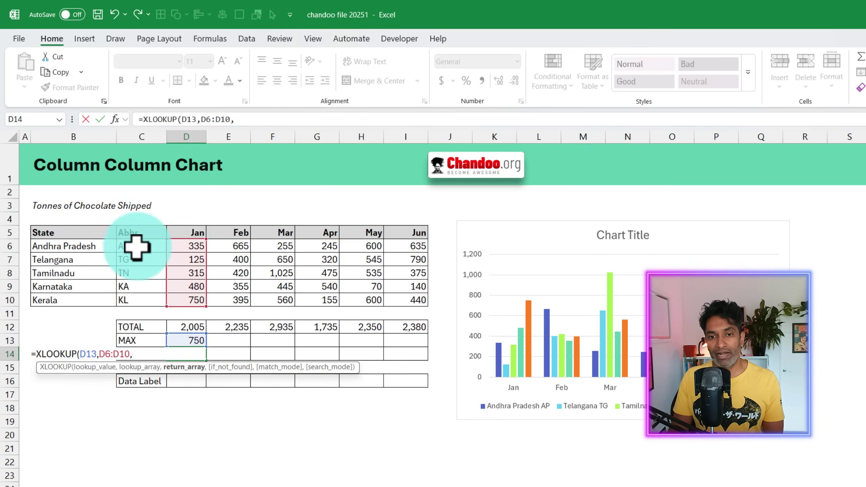
pyautogui.moveTo(135, 245); pyautogui.dragTo(135, 299)
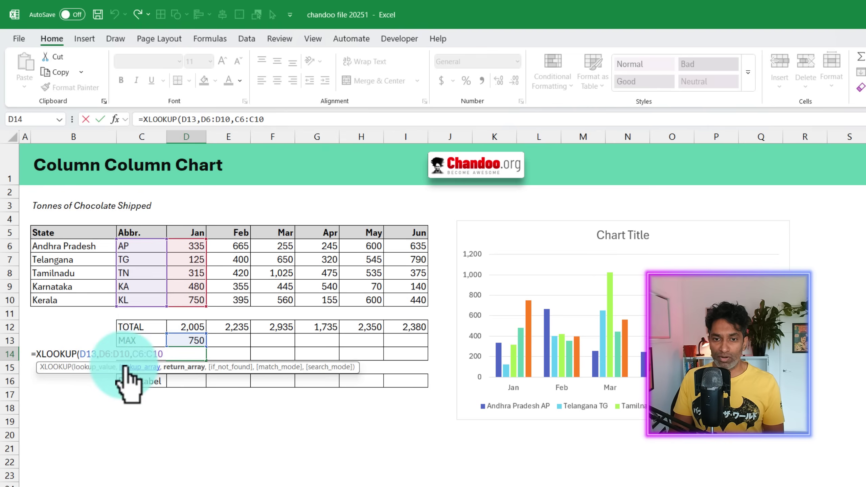
pyautogui.moveTo(145, 355); pyautogui.dragTo(164, 355)
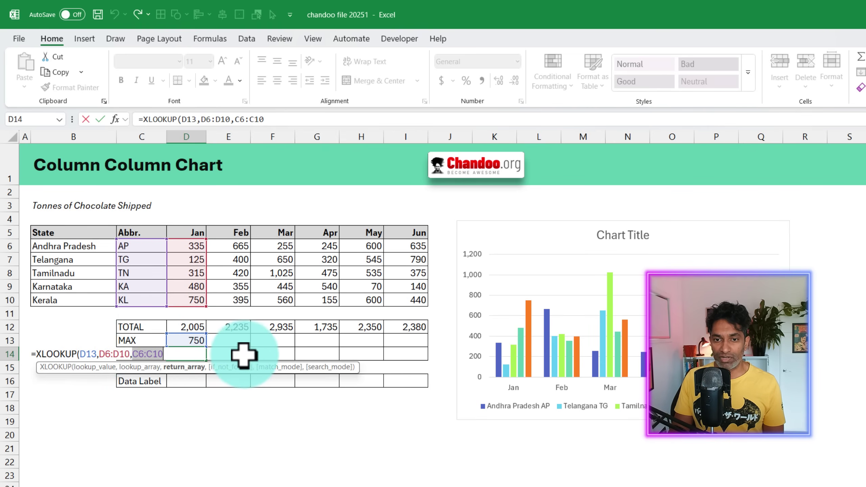
pyautogui.press('F4')
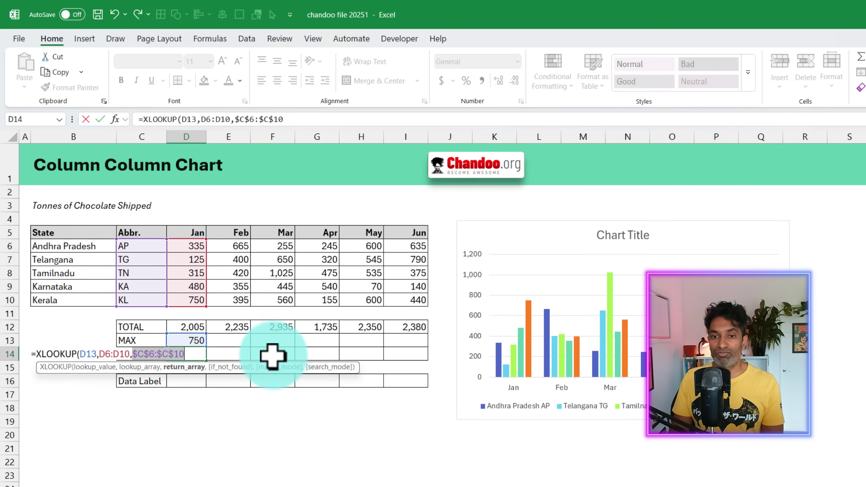
pyautogui.press('End')
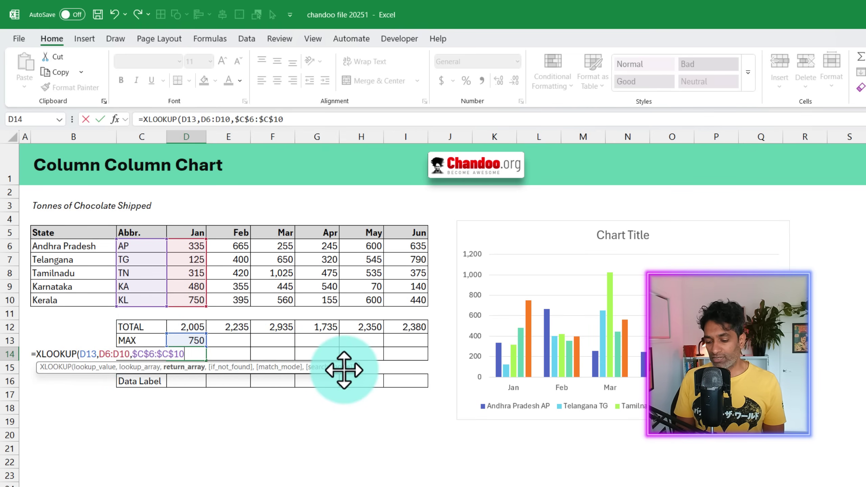
pyautogui.press('Return')
# Step: Fill the MAX and Max State formulas across to June (D13:I14) and check the copied lookup formulas
pyautogui.moveTo(184, 341); pyautogui.dragTo(415, 365)
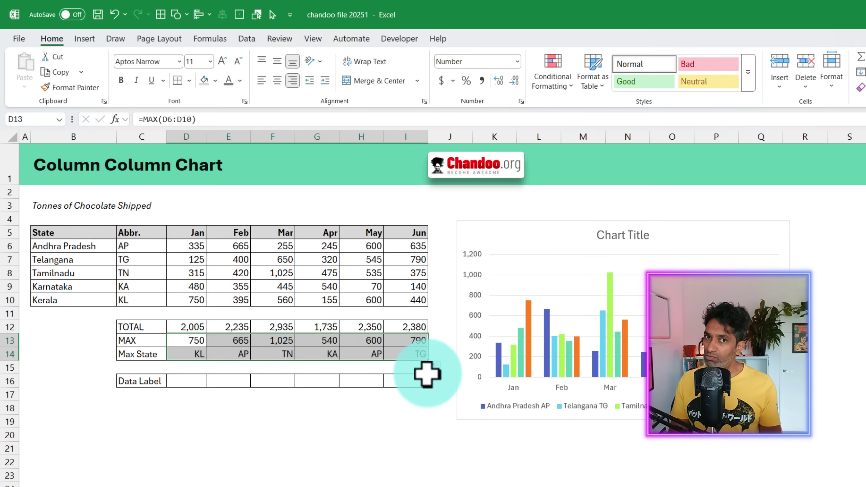
pyautogui.click(233, 355)
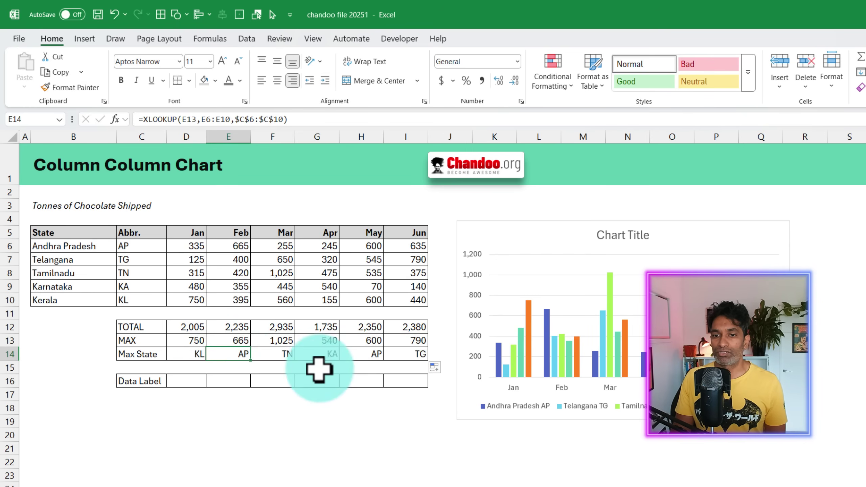
pyautogui.click(273, 353)
pyautogui.click(367, 353)
pyautogui.click(418, 355)
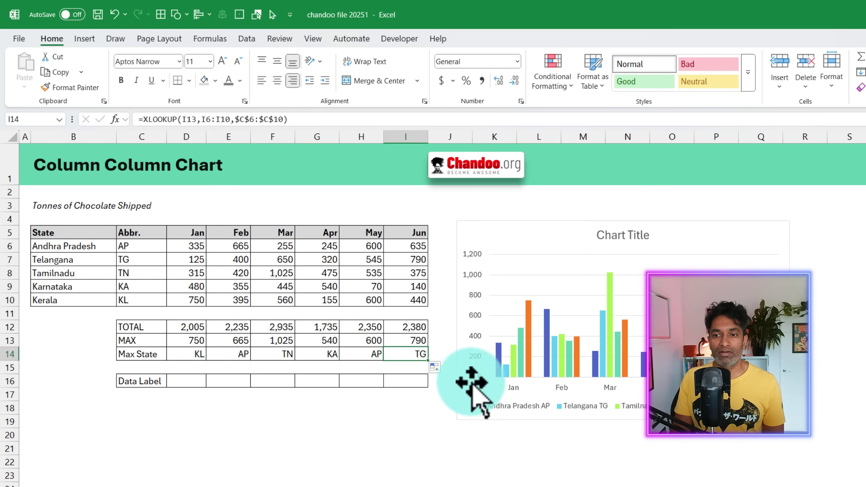
pyautogui.moveTo(187, 385); pyautogui.dragTo(396, 391)
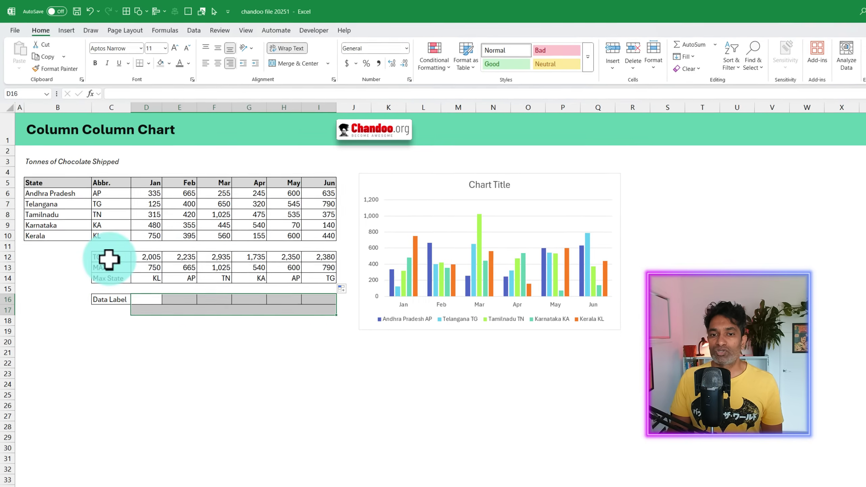
# Step: Add the TOTAL row (C12:I12) to the column chart as a new data series
pyautogui.moveTo(141, 329); pyautogui.dragTo(397, 328)
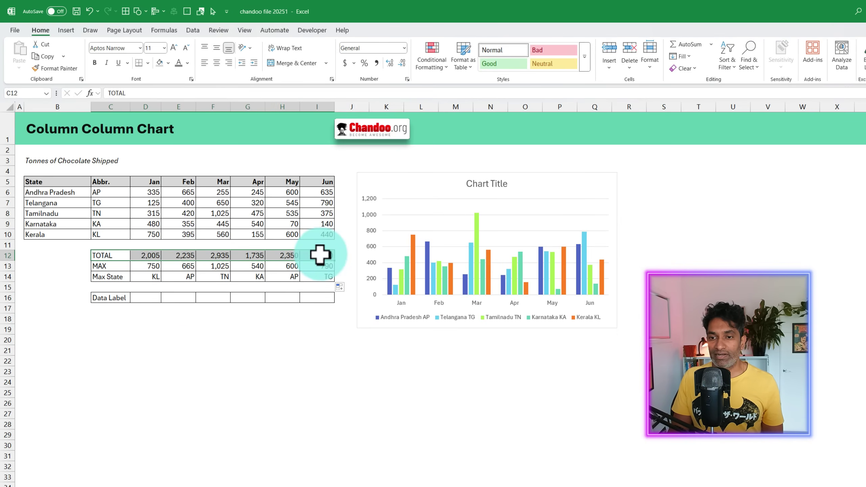
pyautogui.hotkey('ctrl', 'c')
pyautogui.click(396, 186)
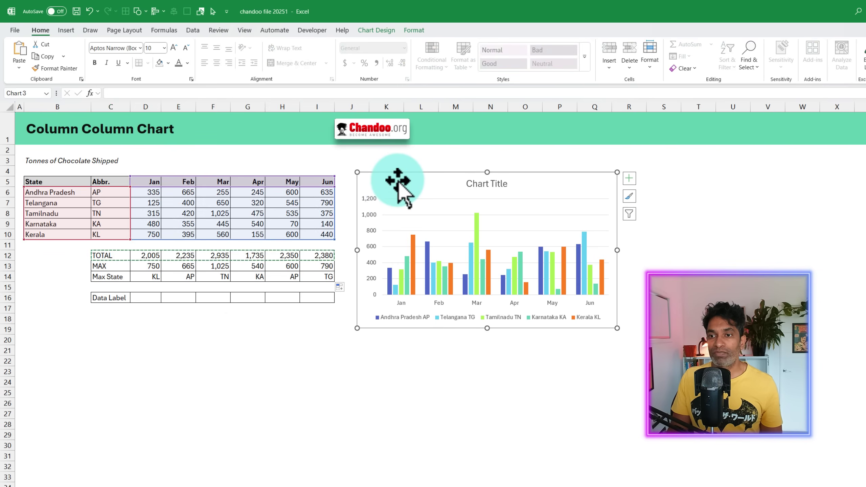
pyautogui.hotkey('ctrl', 'v')
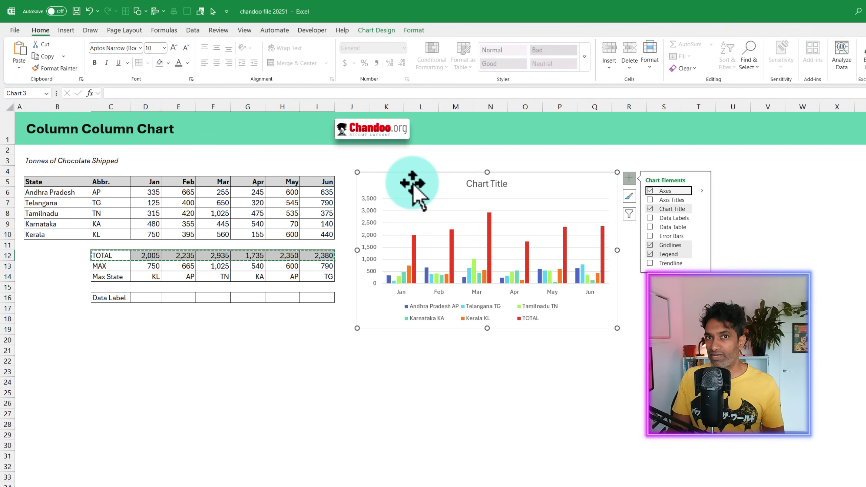
# Step: Open the chart type settings for the TOTAL series and enlarge the dialog enough to list all six series
pyautogui.click(413, 255)
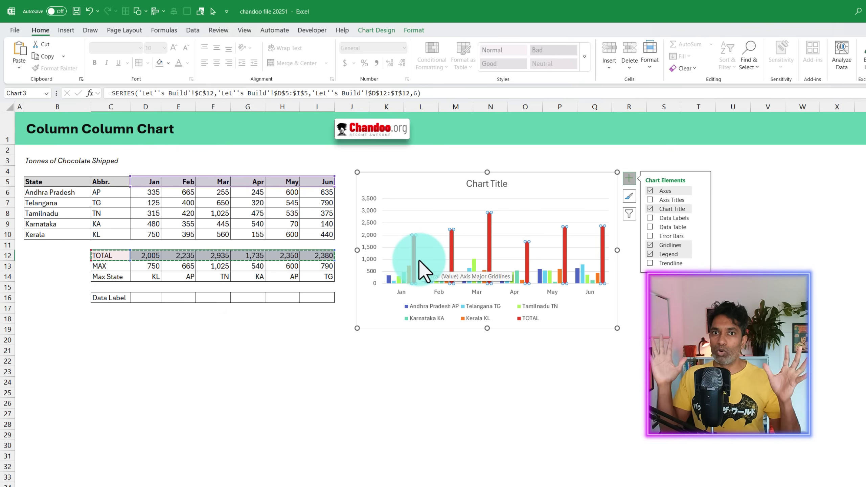
pyautogui.moveTo(418, 259)
pyautogui.mouseDown()
pyautogui.moveTo(432, 260)
pyautogui.moveTo(412, 252)
pyautogui.mouseUp()
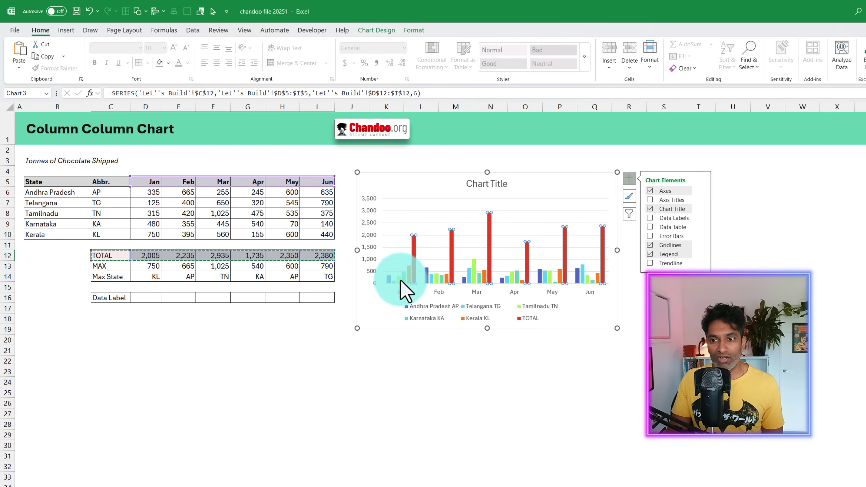
pyautogui.rightClick(414, 255)
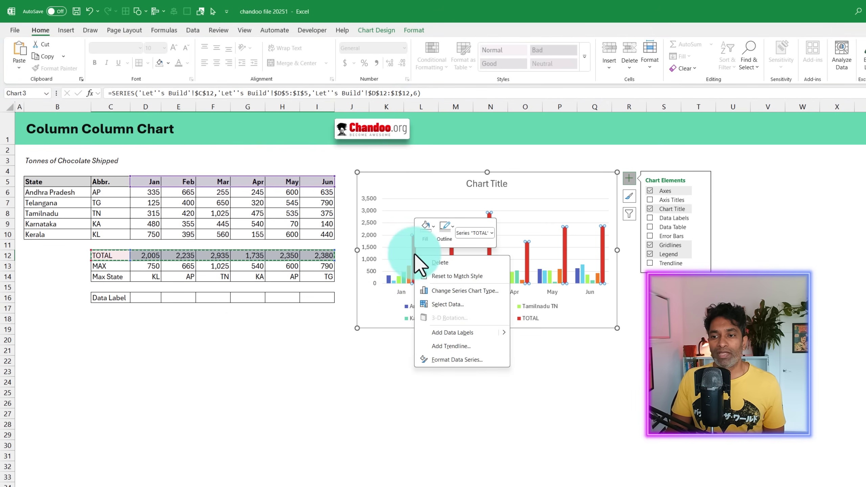
pyautogui.click(454, 292)
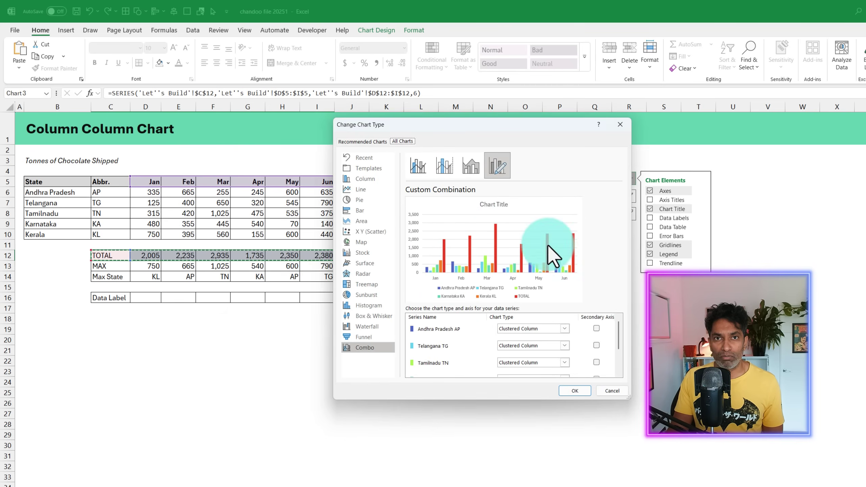
pyautogui.moveTo(621, 325)
pyautogui.mouseDown()
pyautogui.moveTo(616, 348)
pyautogui.moveTo(624, 322)
pyautogui.mouseUp()
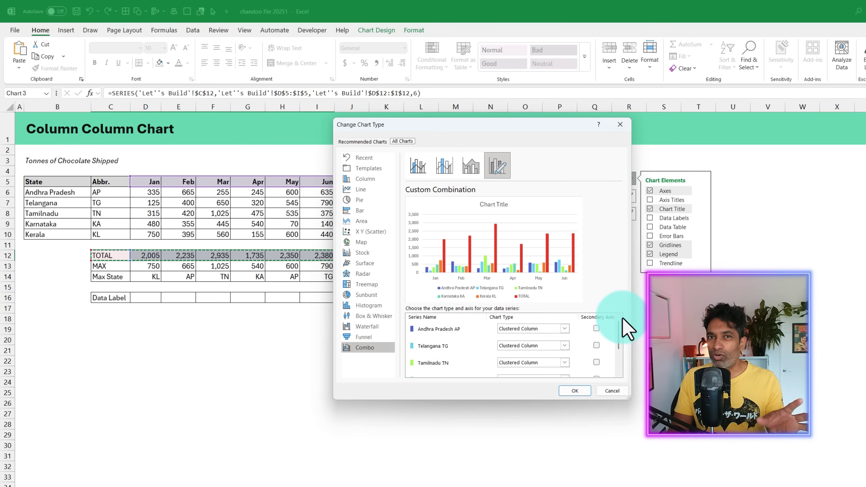
pyautogui.moveTo(539, 120); pyautogui.dragTo(533, 50)
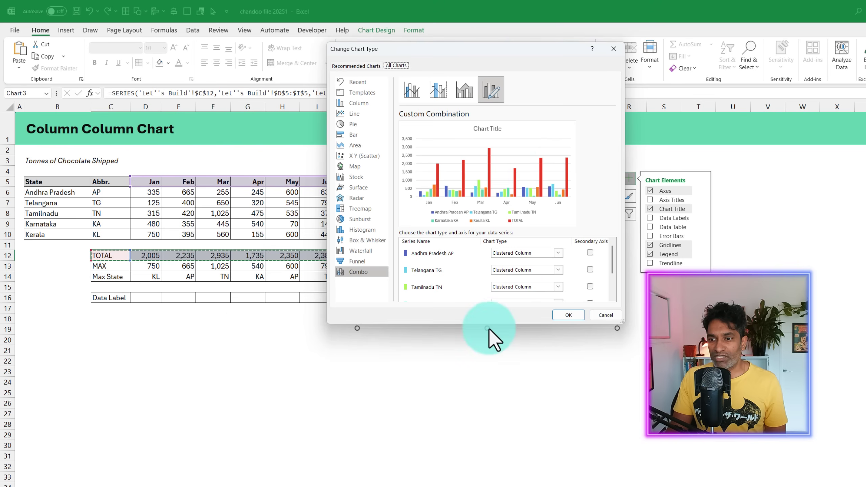
pyautogui.moveTo(489, 325); pyautogui.dragTo(482, 413)
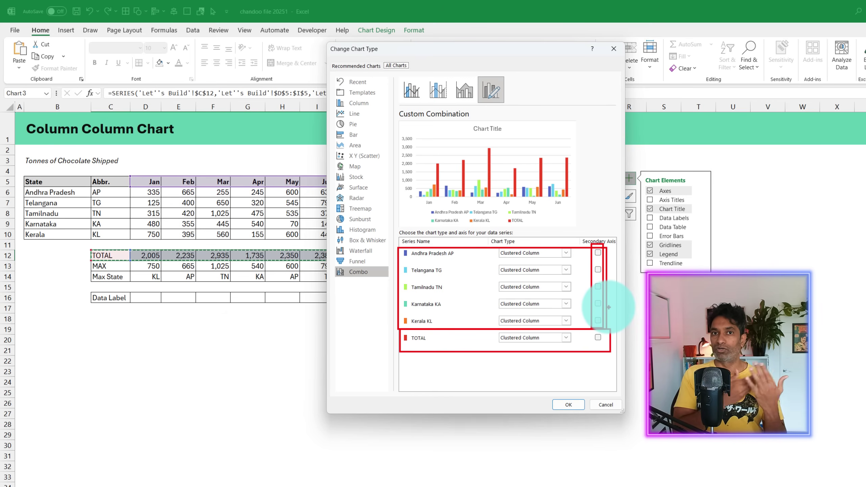
# Step: Assign the Andhra Pradesh, Telangana, Tamilnadu, Karnataka and Kerala series to the secondary axis and apply the combination chart
pyautogui.click(597, 253)
pyautogui.click(597, 270)
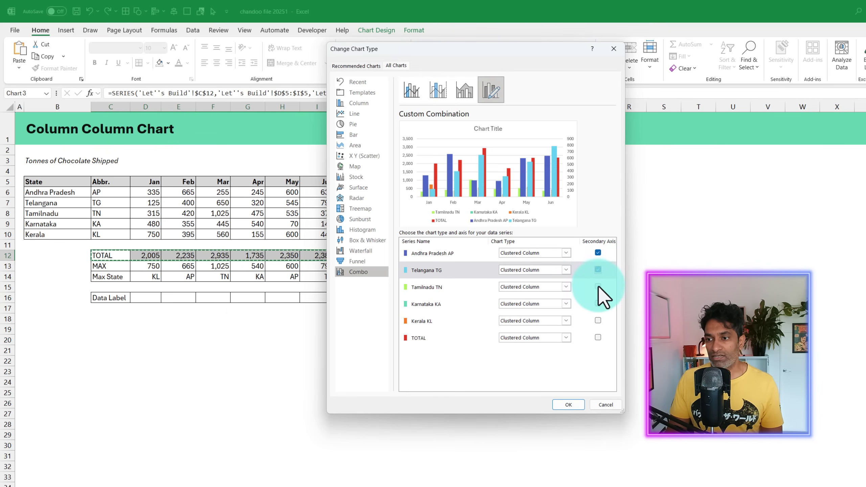
pyautogui.click(598, 303)
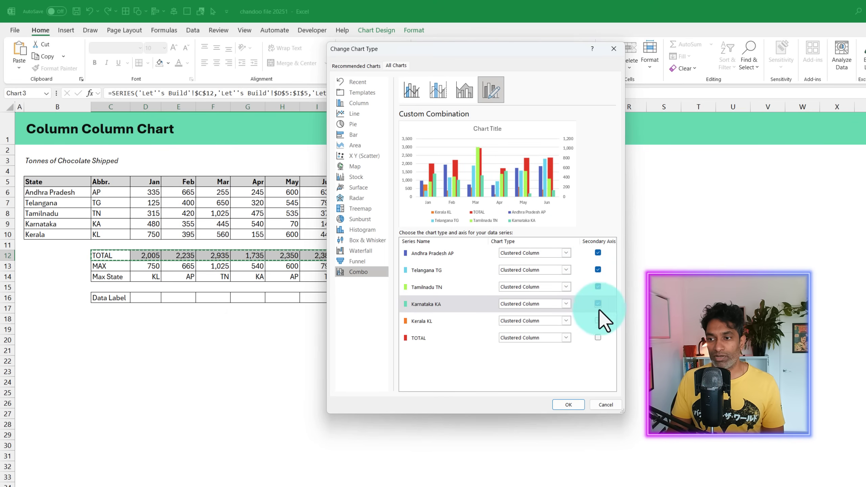
pyautogui.click(597, 320)
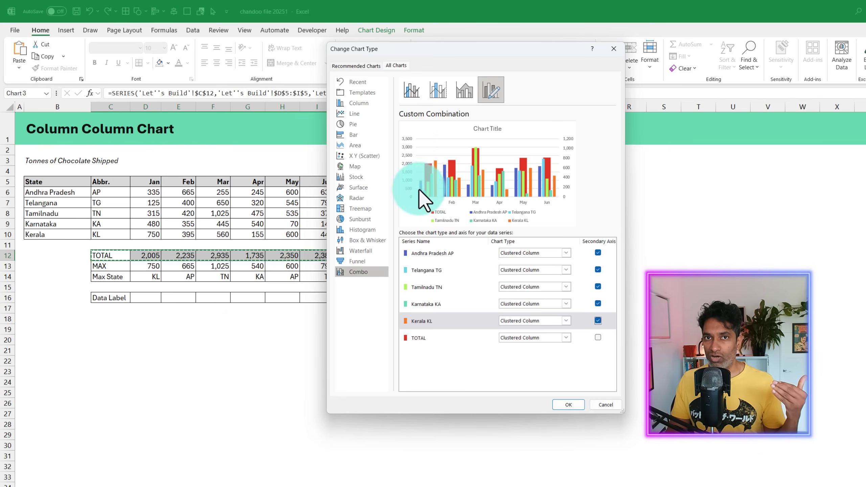
pyautogui.click(572, 402)
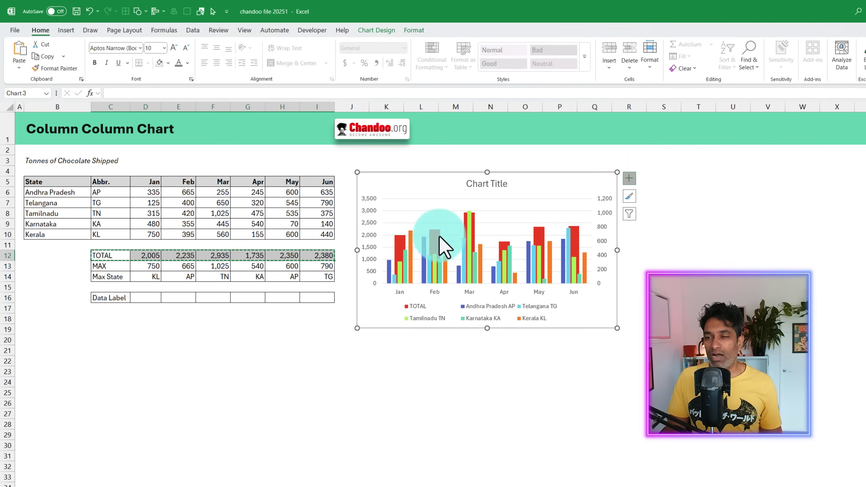
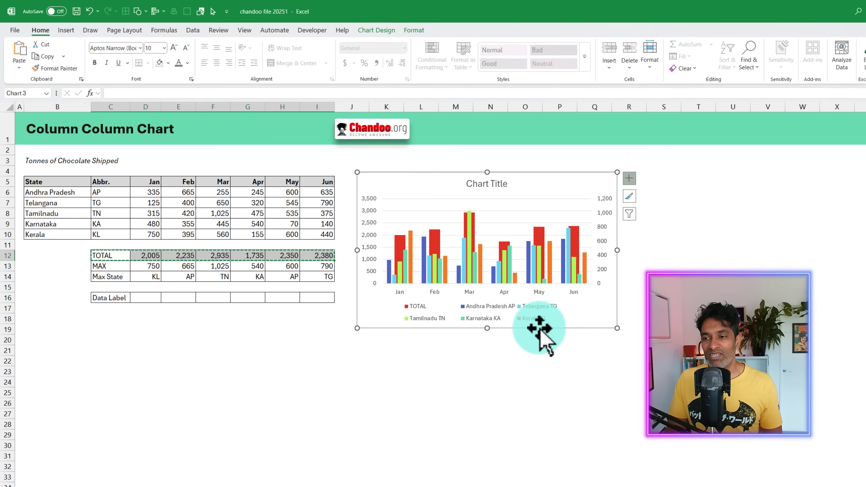
# Step: Open the format settings for the state columns on the secondary axis and set their gap width to 100%
pyautogui.click(411, 253)
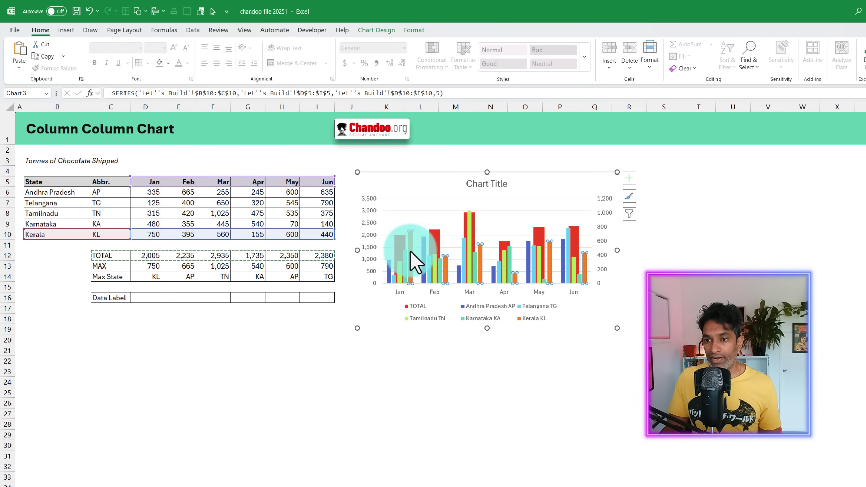
pyautogui.rightClick(411, 252)
pyautogui.click(459, 356)
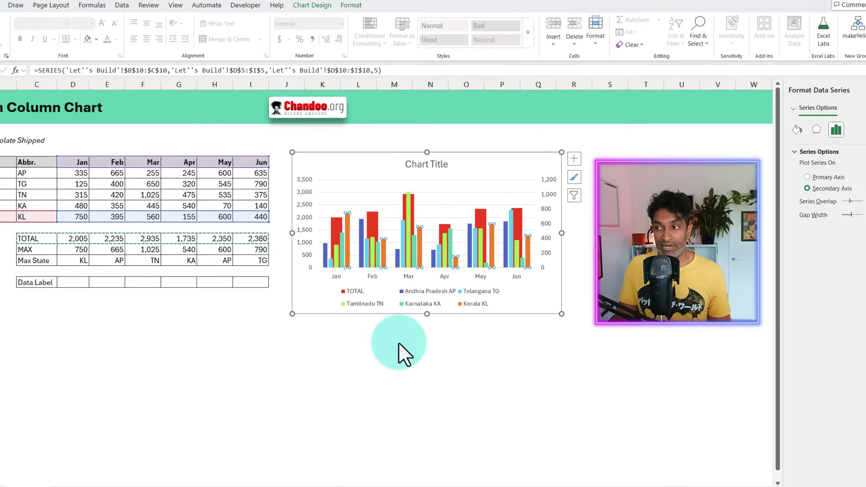
pyautogui.moveTo(716, 52); pyautogui.dragTo(854, 413)
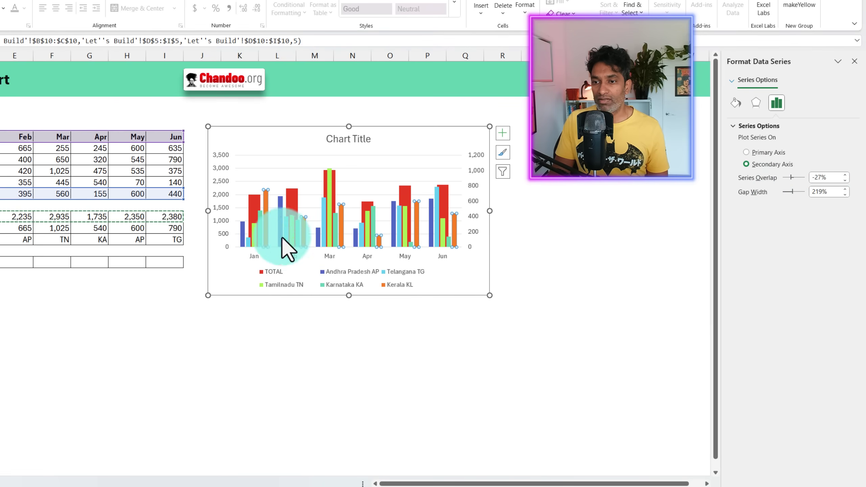
pyautogui.moveTo(269, 234)
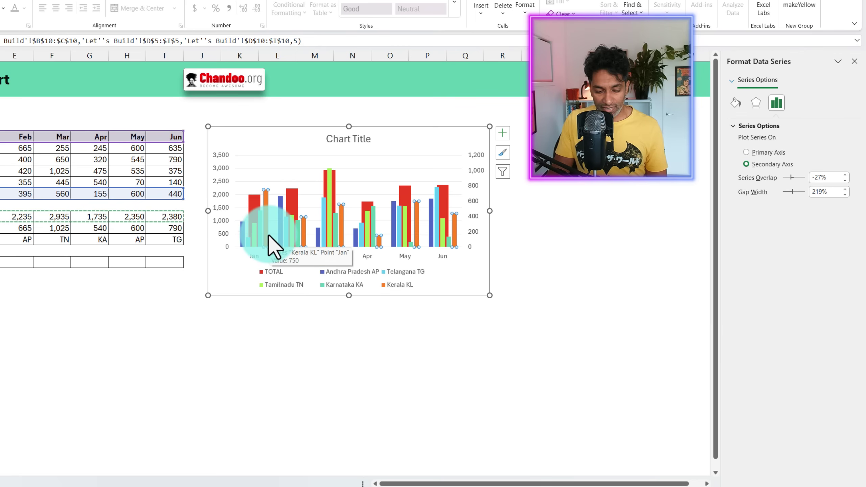
pyautogui.moveTo(269, 233); pyautogui.dragTo(316, 233)
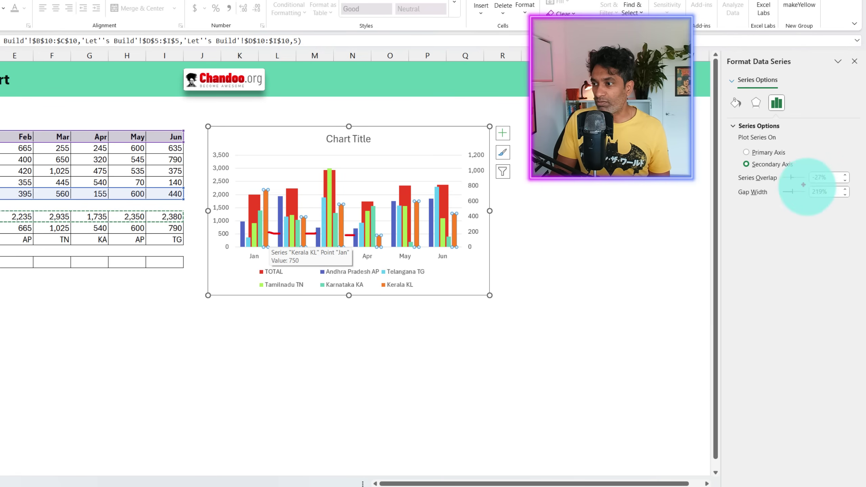
pyautogui.press('Escape')
pyautogui.click(829, 193)
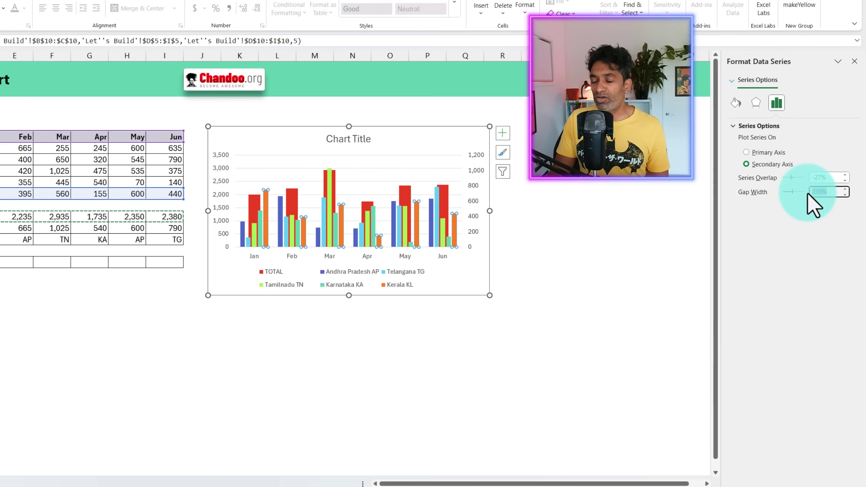
pyautogui.write('100')
pyautogui.press('Return')
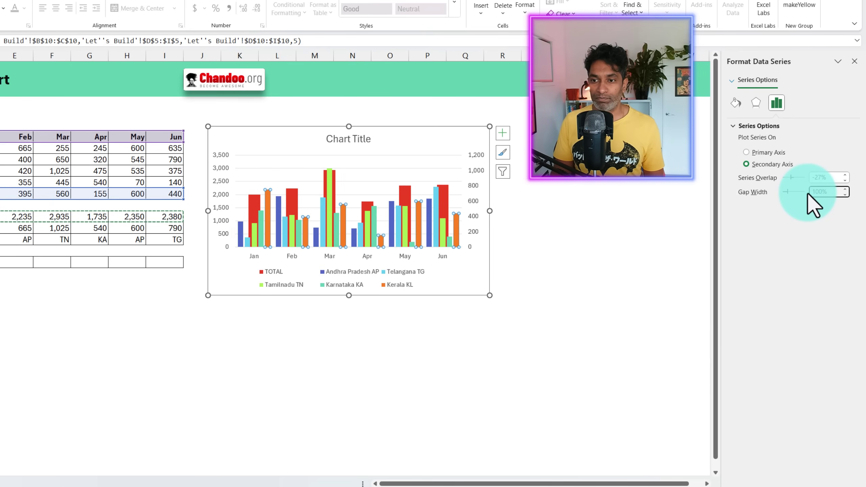
# Step: Set the series overlap of the state columns to 0%
pyautogui.doubleClick(828, 178)
pyautogui.write('0')
pyautogui.press('Return')
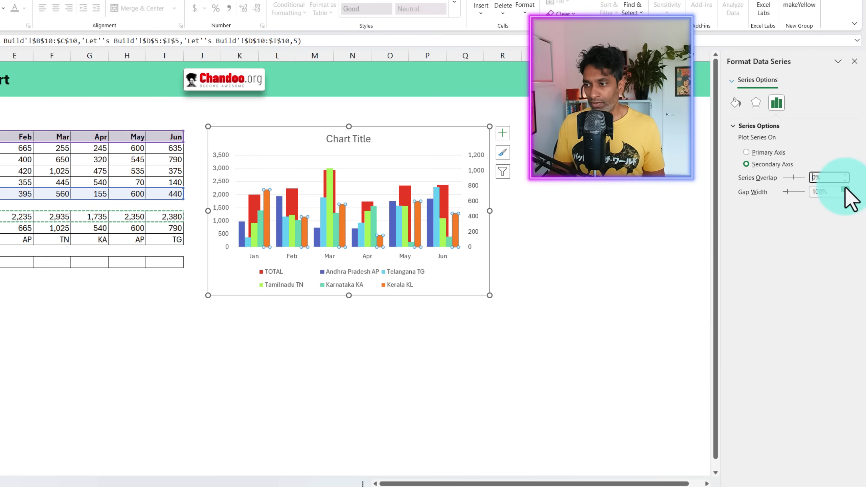
# Step: Set the gap width of the TOTAL columns to 20%, widening them behind the state columns
pyautogui.click(253, 206)
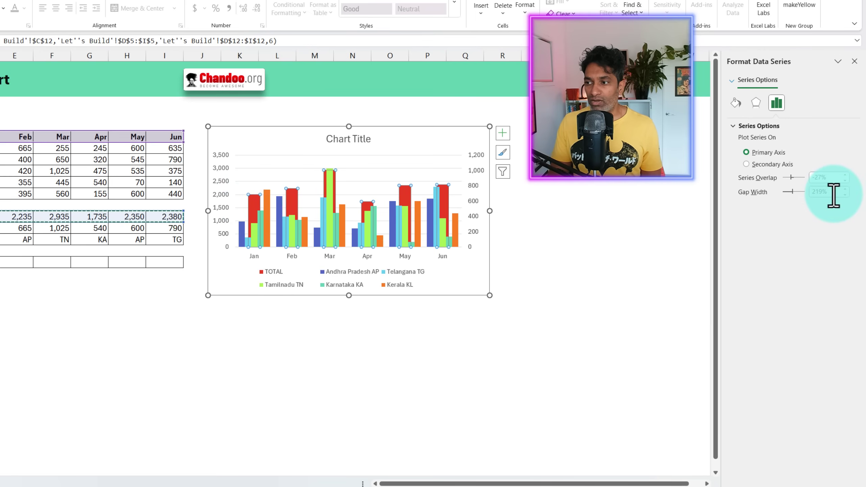
pyautogui.moveTo(833, 193); pyautogui.dragTo(802, 192)
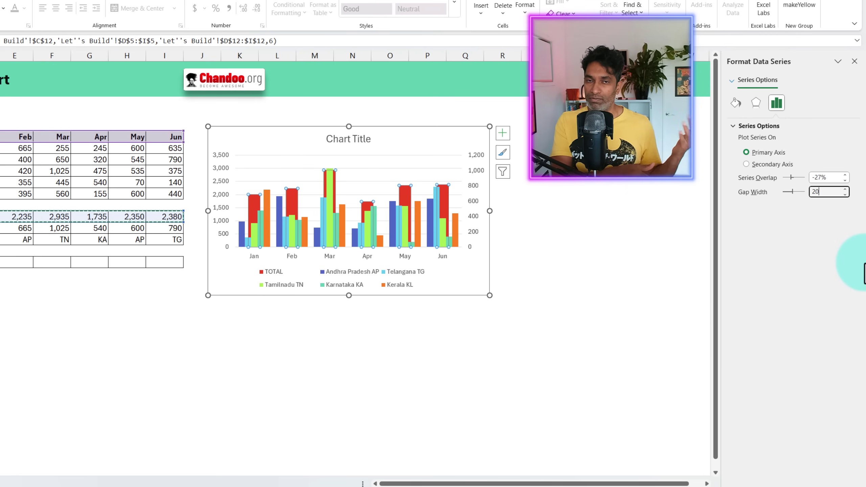
pyautogui.press('Return')
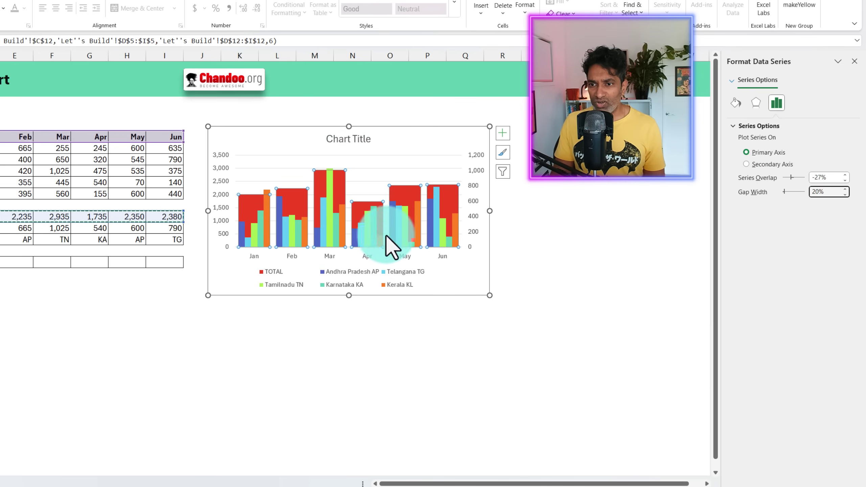
pyautogui.moveTo(407, 232)
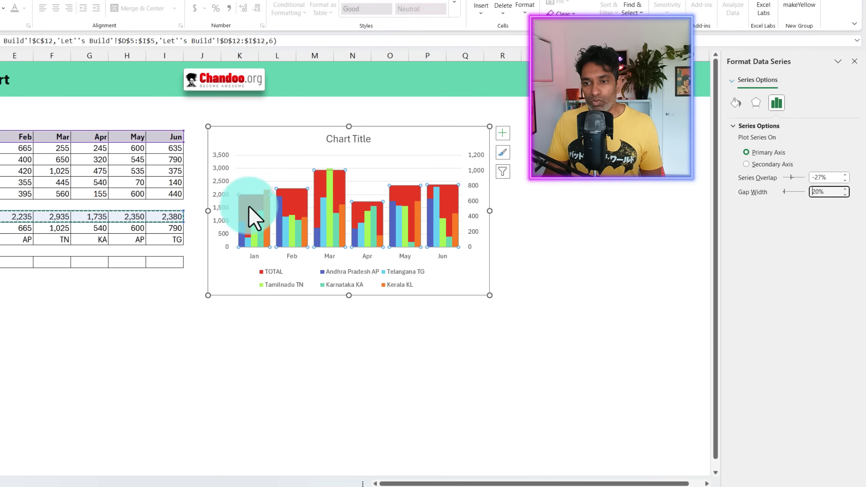
pyautogui.moveTo(246, 213)
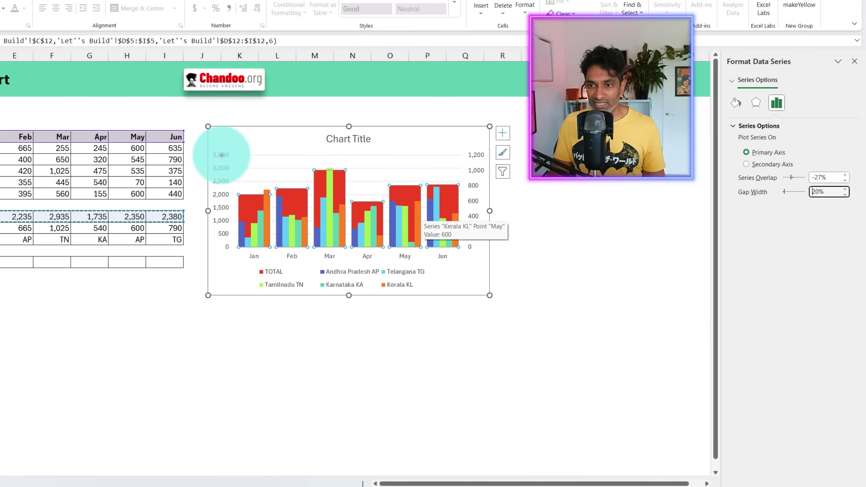
pyautogui.moveTo(211, 148); pyautogui.dragTo(235, 254)
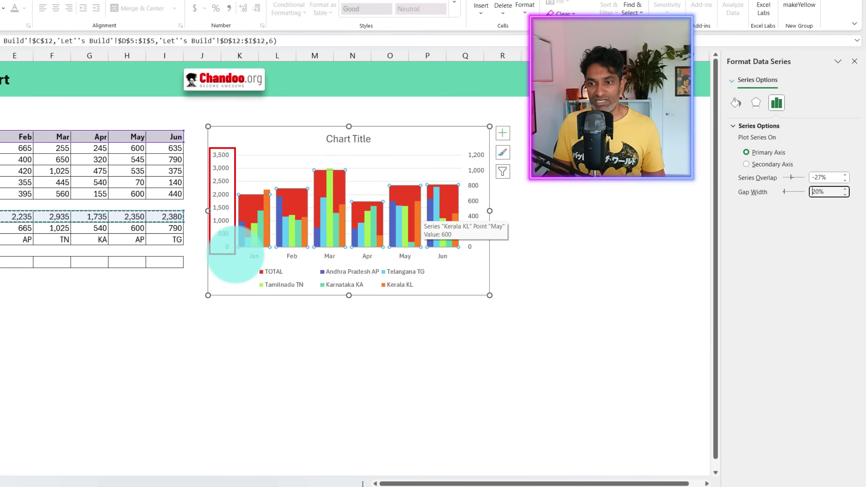
pyautogui.moveTo(461, 145); pyautogui.dragTo(489, 255)
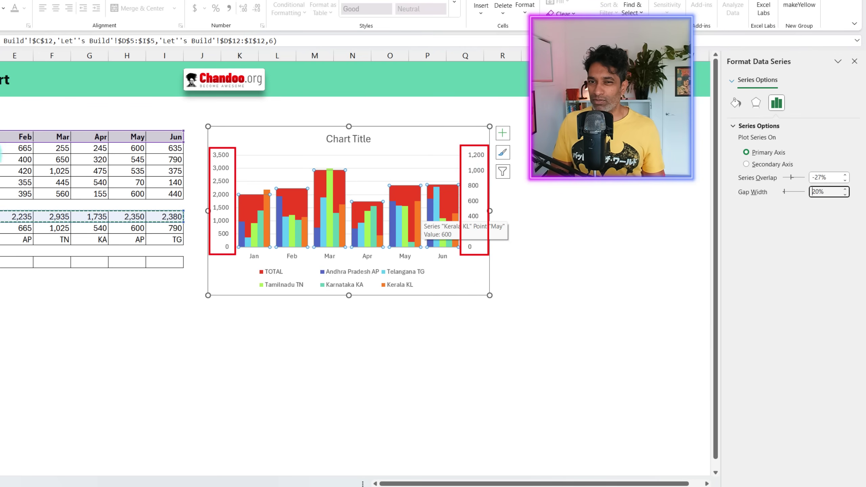
pyautogui.click(5, 161)
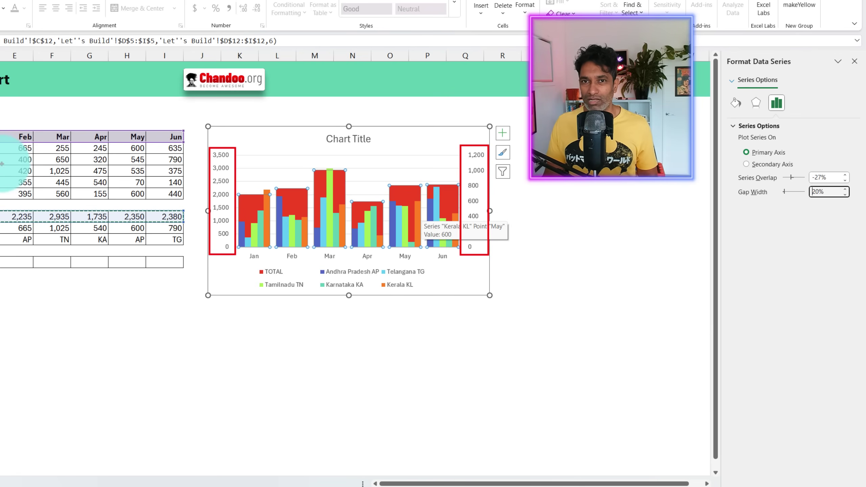
pyautogui.press('Escape')
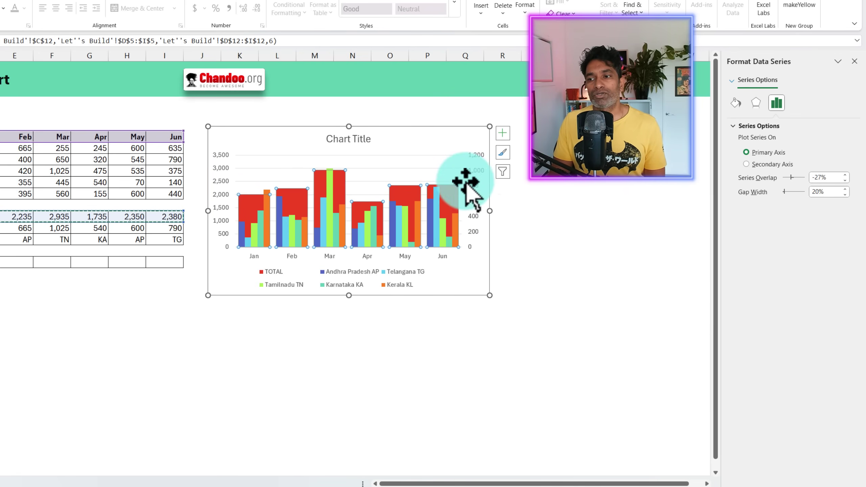
# Step: Set the maximum bound of the chart's secondary vertical axis to 2500
pyautogui.click(480, 187)
pyautogui.click(472, 180)
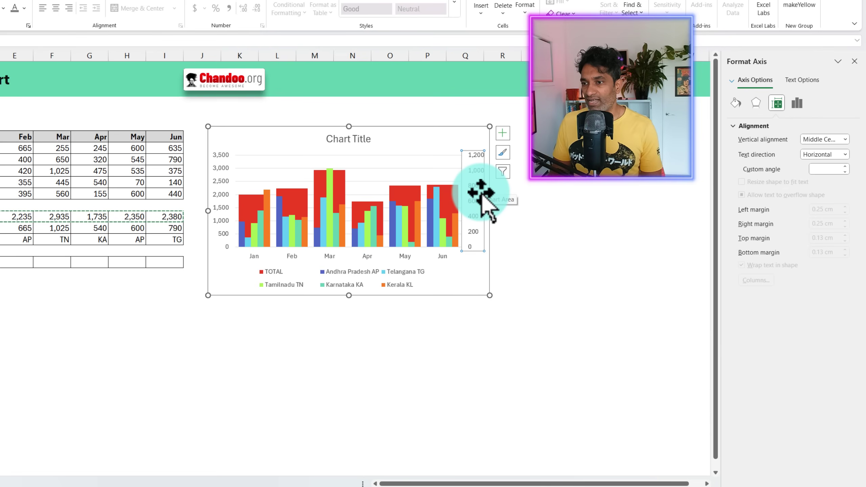
pyautogui.click(799, 106)
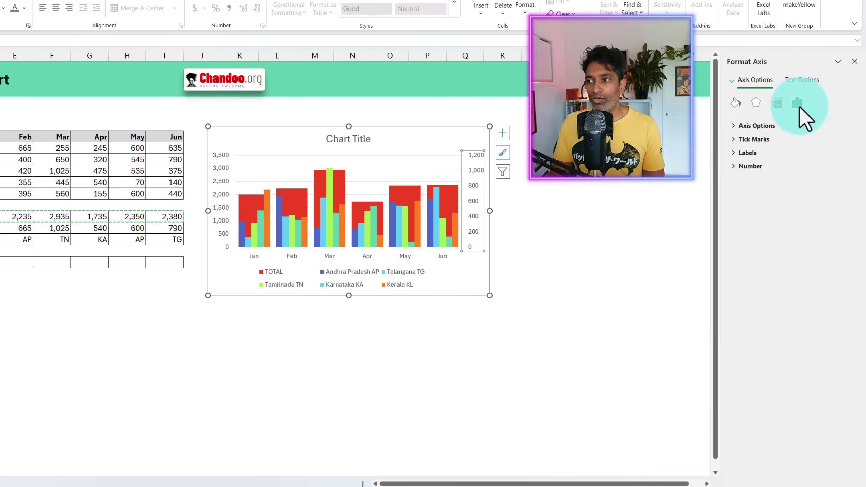
pyautogui.click(765, 125)
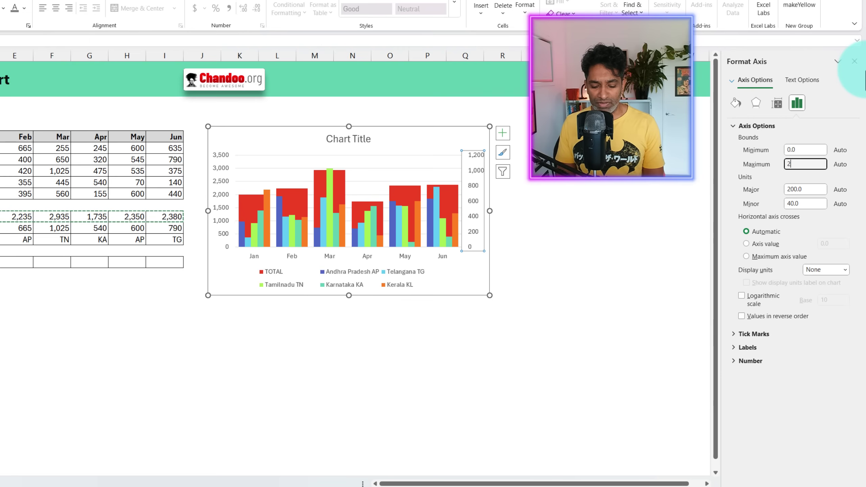
pyautogui.press('Return')
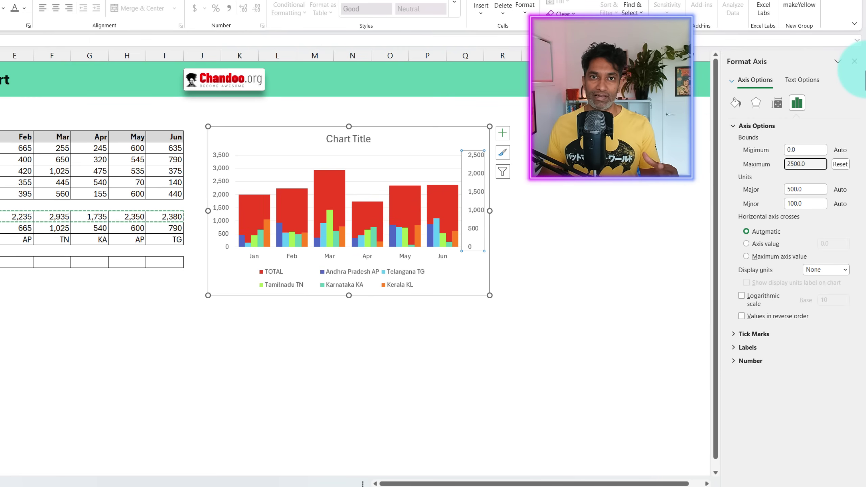
pyautogui.doubleClick(808, 164)
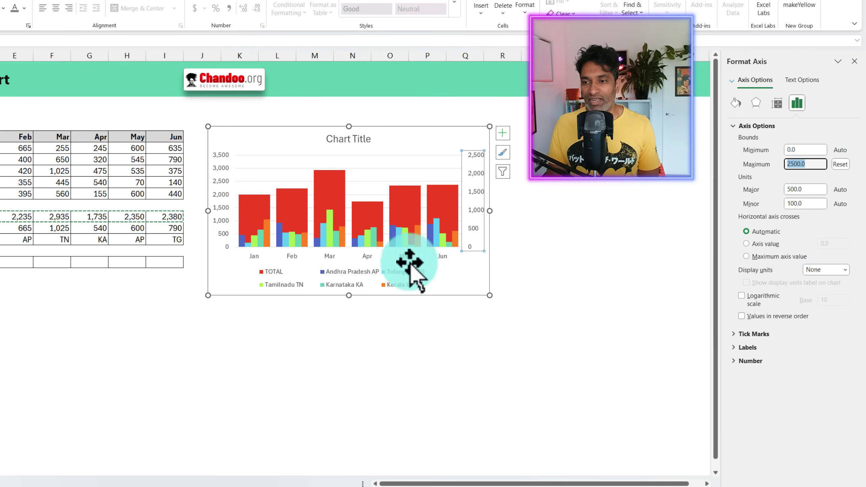
# Step: Apply a solid gray fill to the TOTAL columns and replace it with a linear gray gradient fill
pyautogui.click(251, 210)
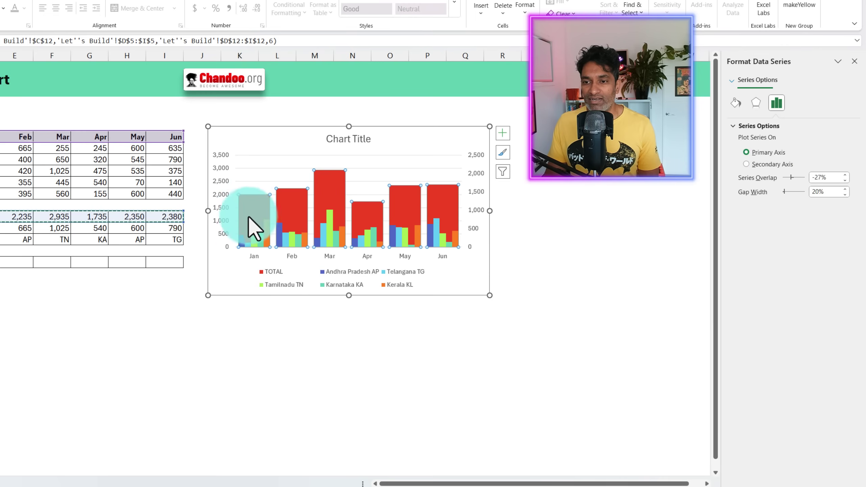
pyautogui.click(737, 103)
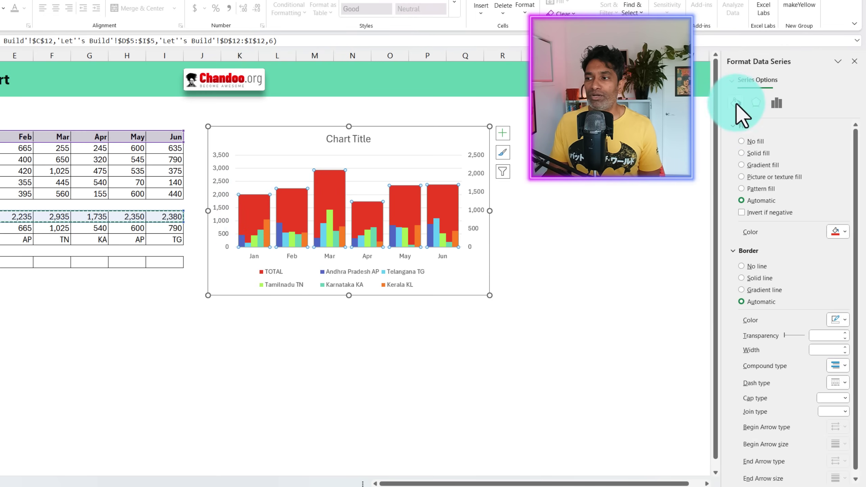
pyautogui.click(767, 155)
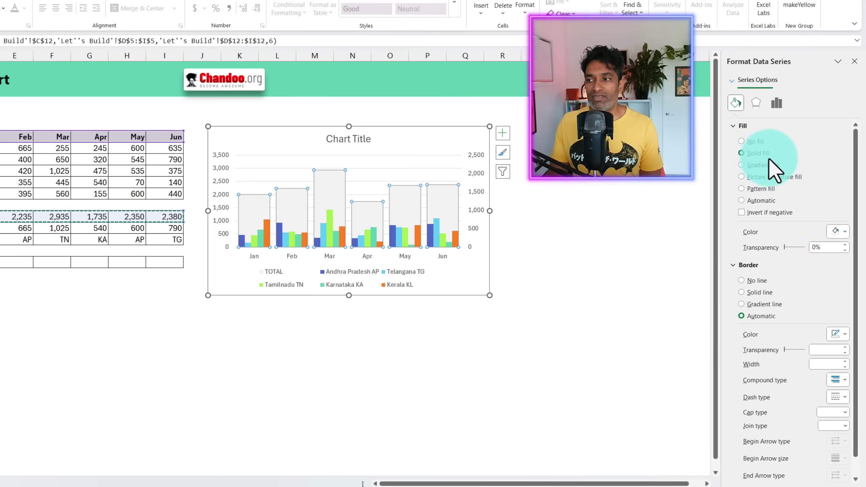
pyautogui.click(840, 231)
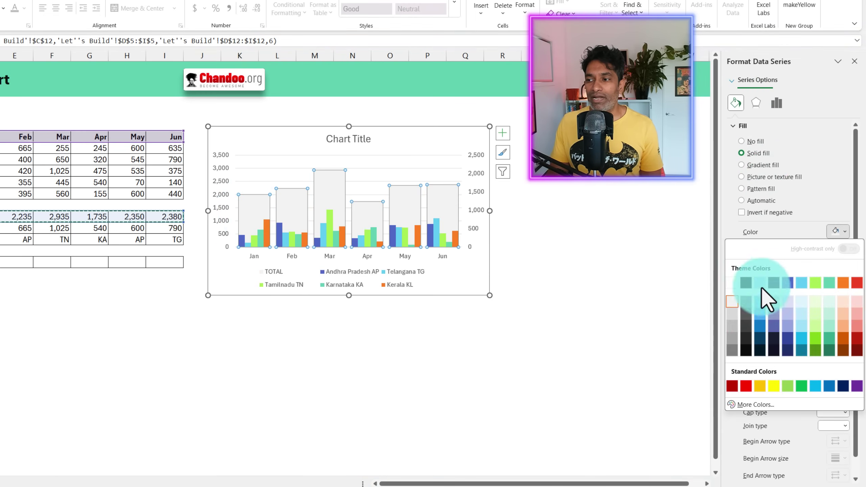
pyautogui.click(729, 318)
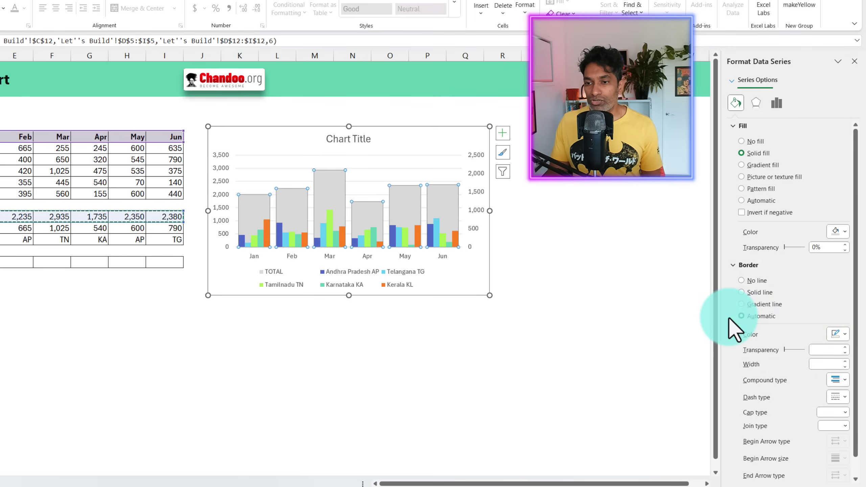
pyautogui.click(761, 166)
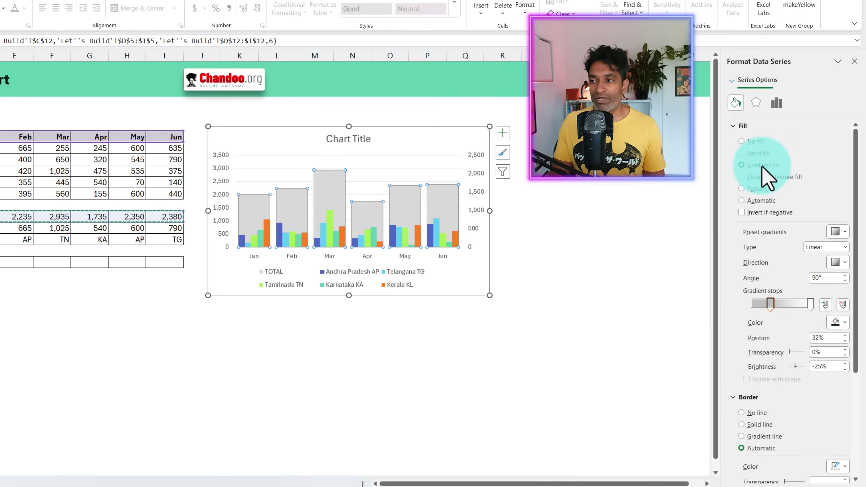
pyautogui.click(252, 215)
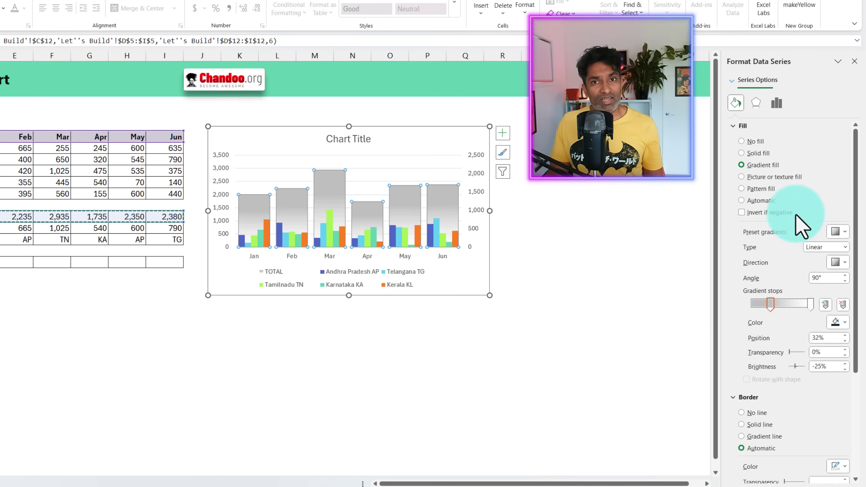
# Step: Set the chart's legend position to Top
pyautogui.click(375, 281)
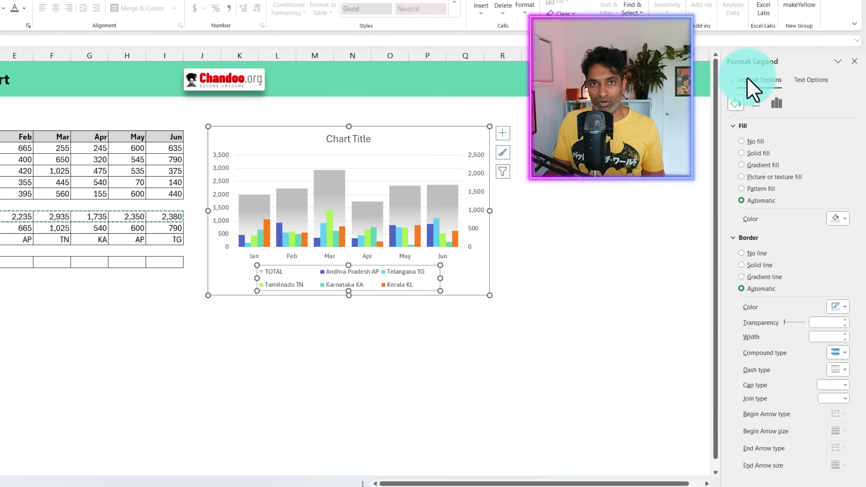
pyautogui.click(778, 106)
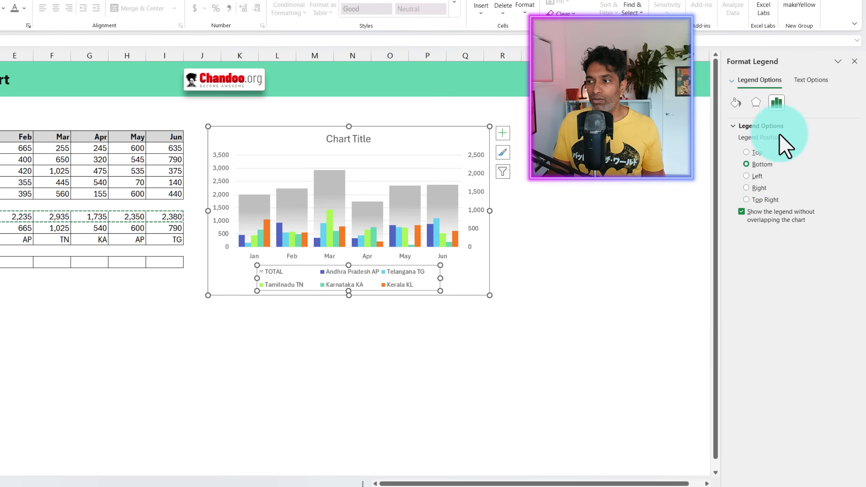
pyautogui.click(752, 154)
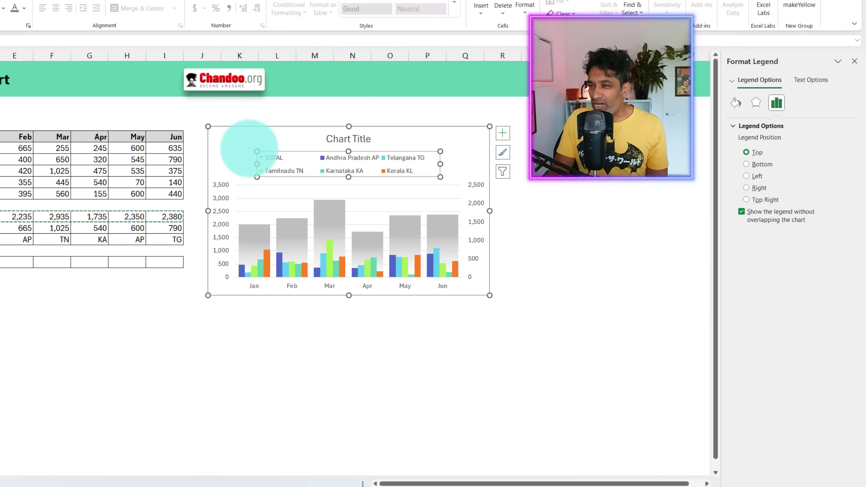
# Step: Shift the legend to the chart's left edge and widen it across the chart so all entries fit on one row
pyautogui.click(273, 158)
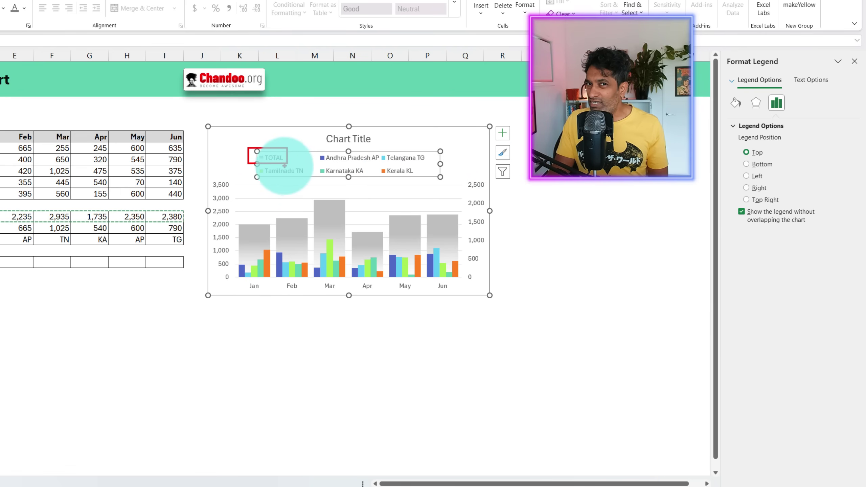
pyautogui.click(307, 165)
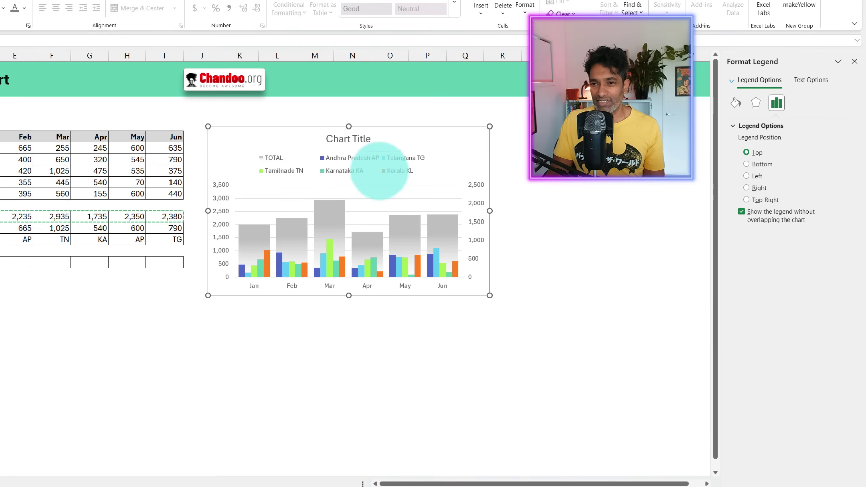
pyautogui.moveTo(314, 160); pyautogui.dragTo(270, 160)
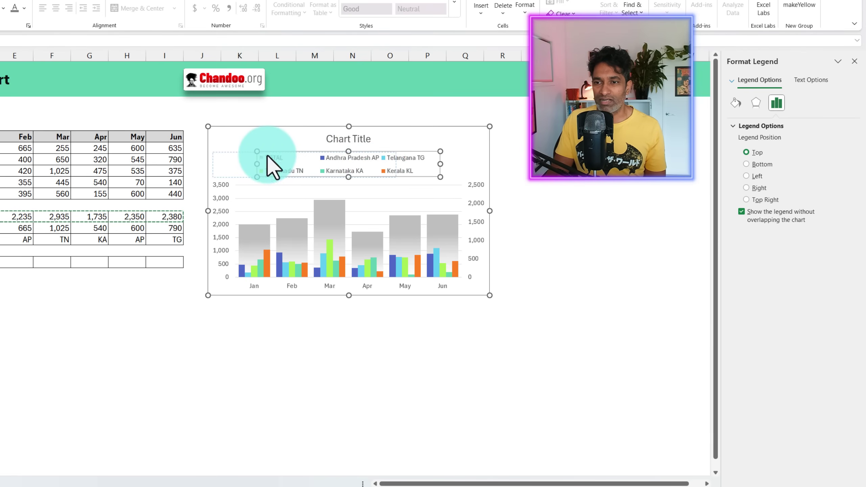
pyautogui.moveTo(397, 165); pyautogui.dragTo(480, 164)
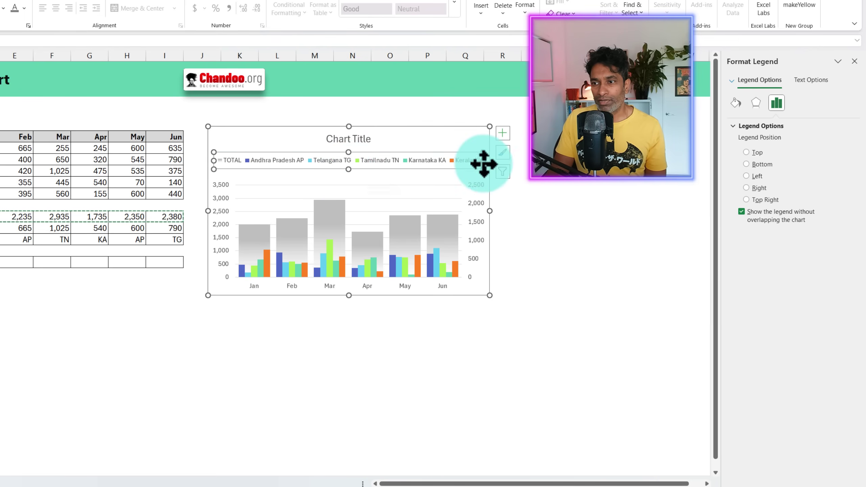
pyautogui.moveTo(481, 161); pyautogui.dragTo(482, 161)
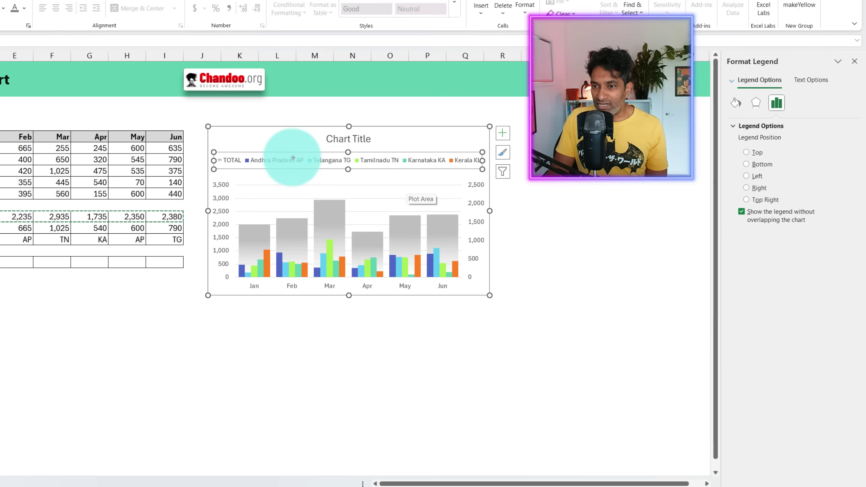
pyautogui.moveTo(251, 165); pyautogui.dragTo(300, 165)
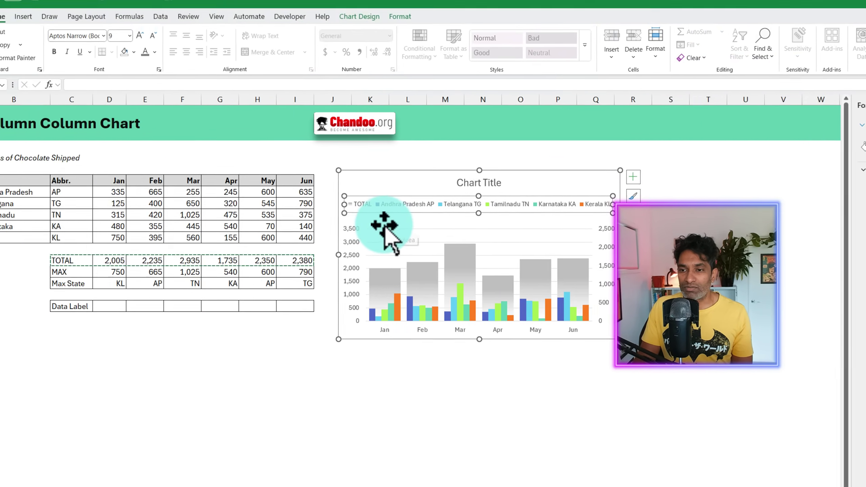
# Step: Edit the chart's data source so the Andhra Pradesh series takes its name from the abbreviation in cell C6
pyautogui.rightClick(384, 227)
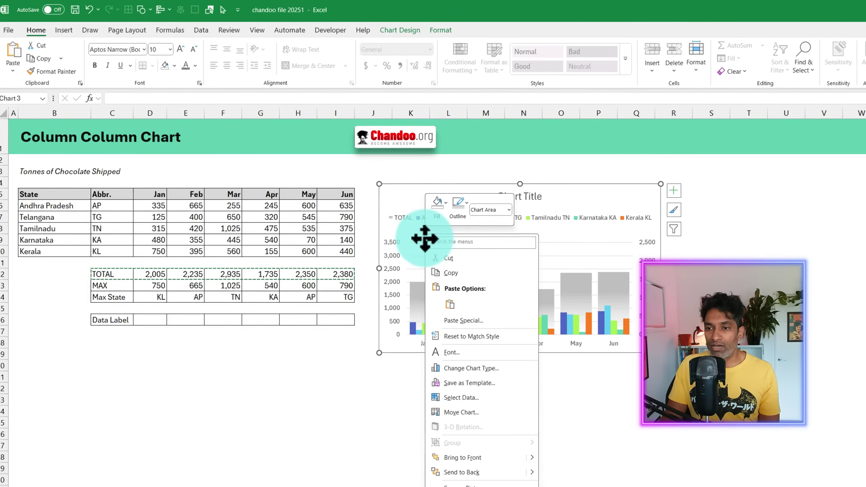
pyautogui.click(368, 241)
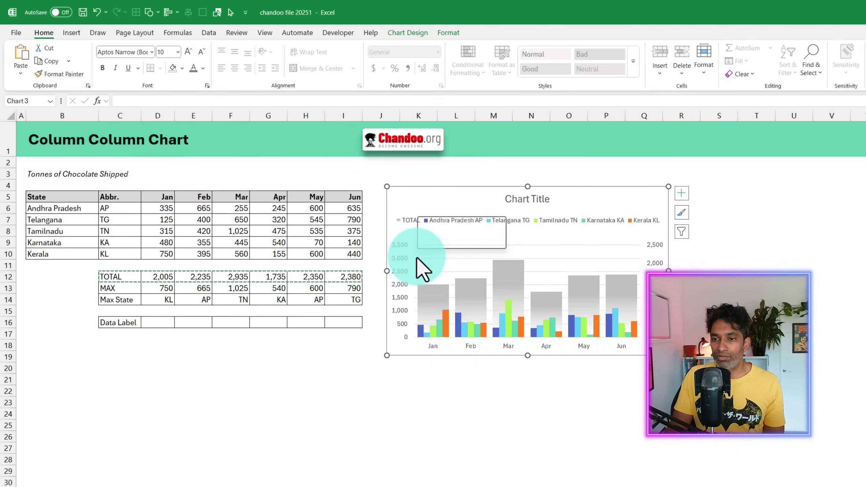
pyautogui.rightClick(417, 258)
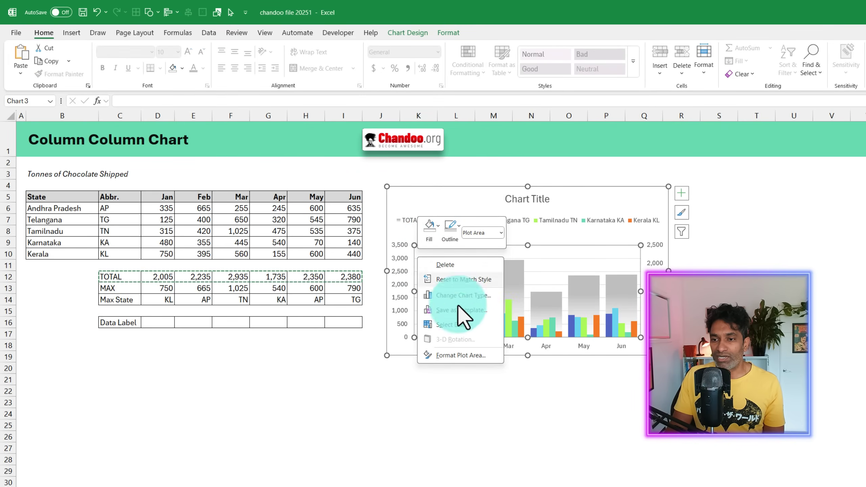
pyautogui.click(463, 324)
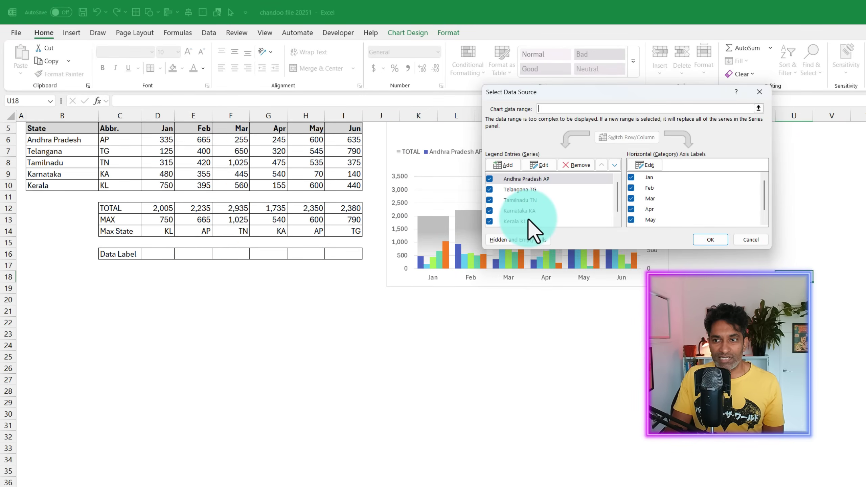
pyautogui.click(546, 164)
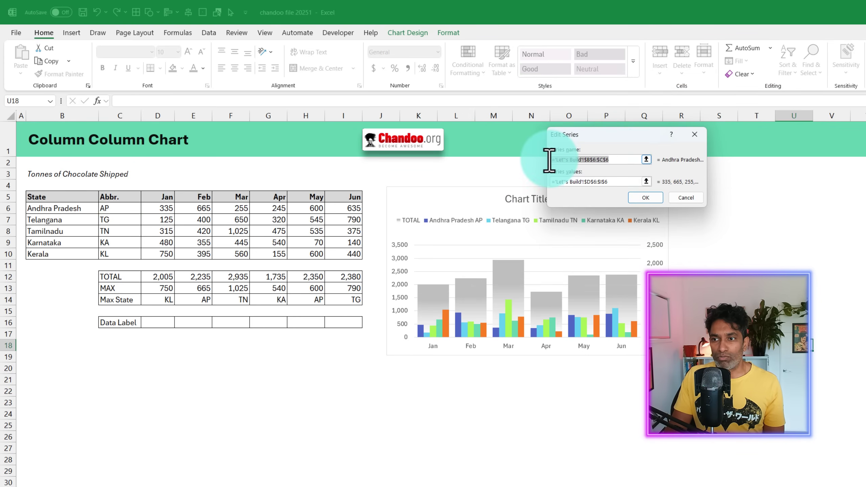
pyautogui.click(119, 208)
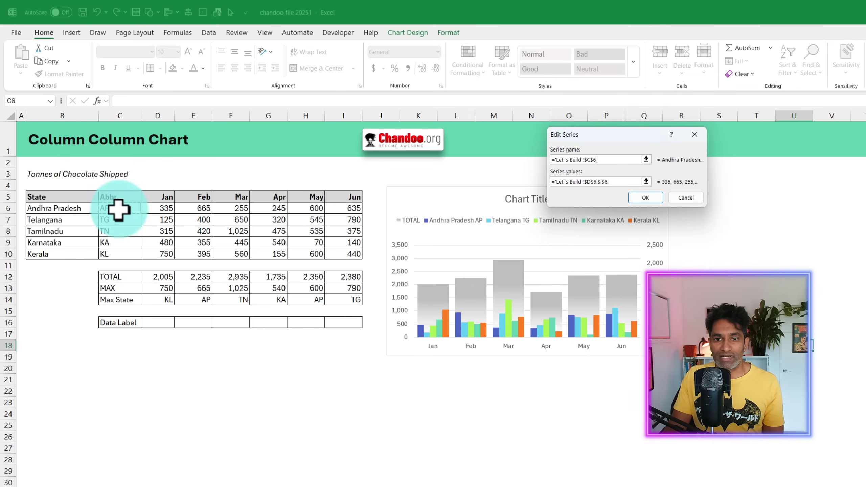
pyautogui.click(646, 198)
# Step: Name the remaining state series by their column C abbreviations TG, TN, KA and KL, and apply the data source changes
pyautogui.click(517, 189)
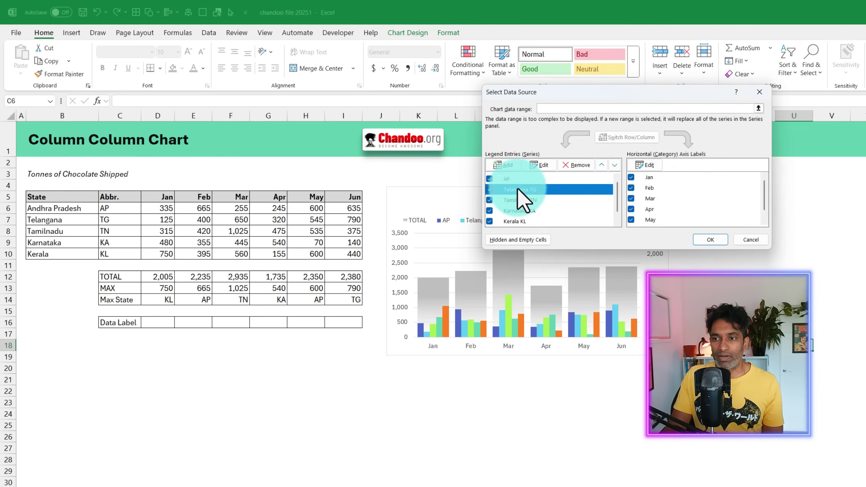
pyautogui.click(539, 165)
pyautogui.click(120, 219)
pyautogui.click(644, 198)
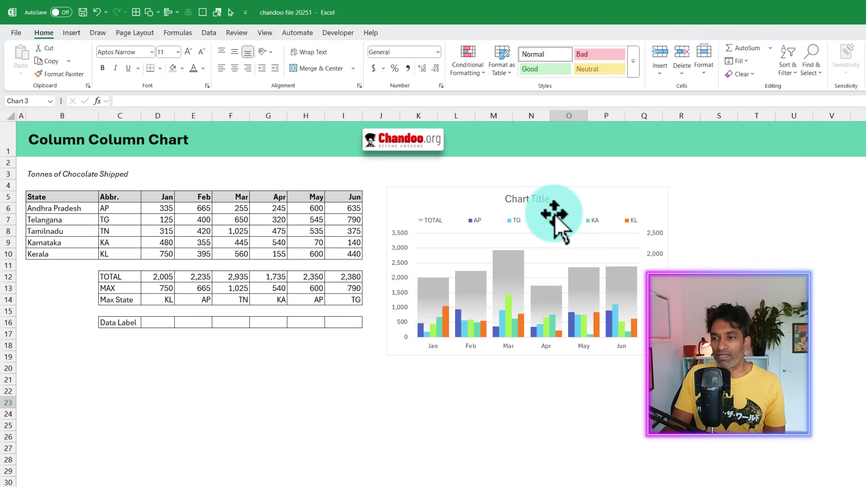
# Step: Narrow the chart legend to about half the chart's width, keeping its entries compact on the left above the plot
pyautogui.click(556, 218)
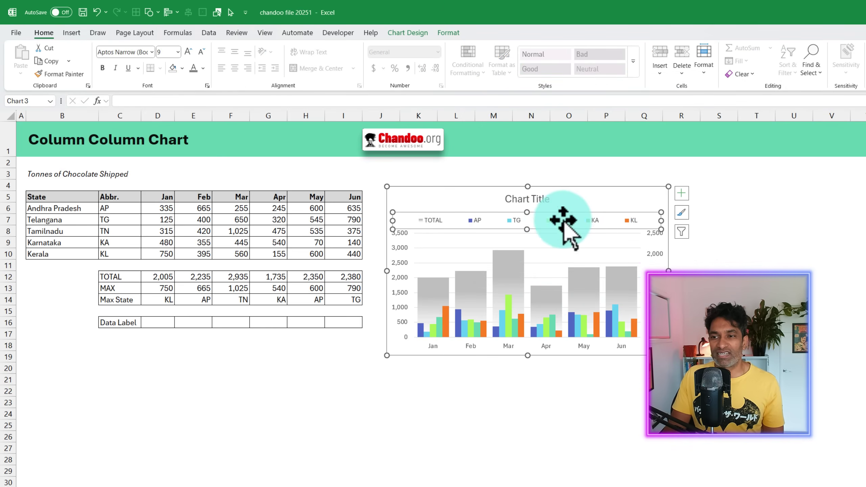
pyautogui.click(646, 225)
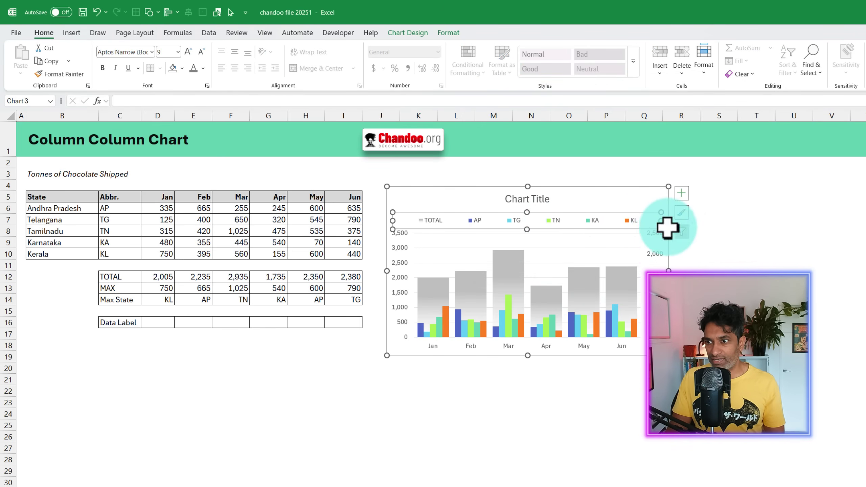
pyautogui.click(520, 220)
pyautogui.moveTo(519, 221); pyautogui.dragTo(521, 221)
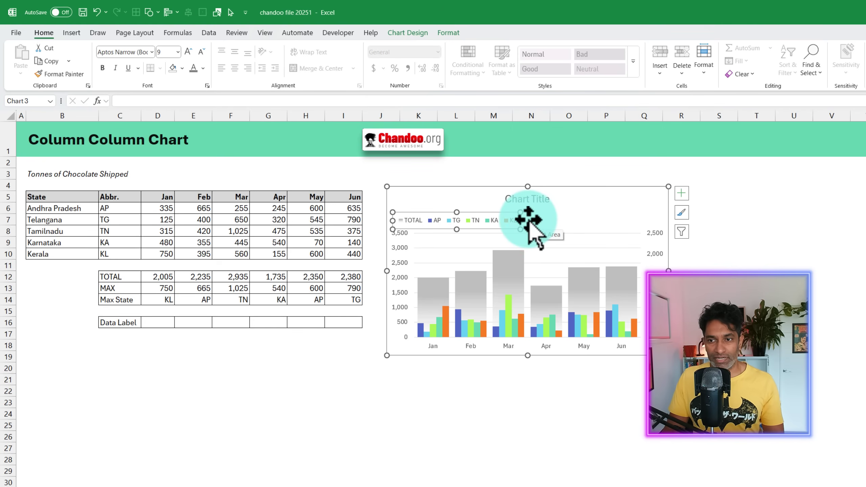
pyautogui.click(458, 353)
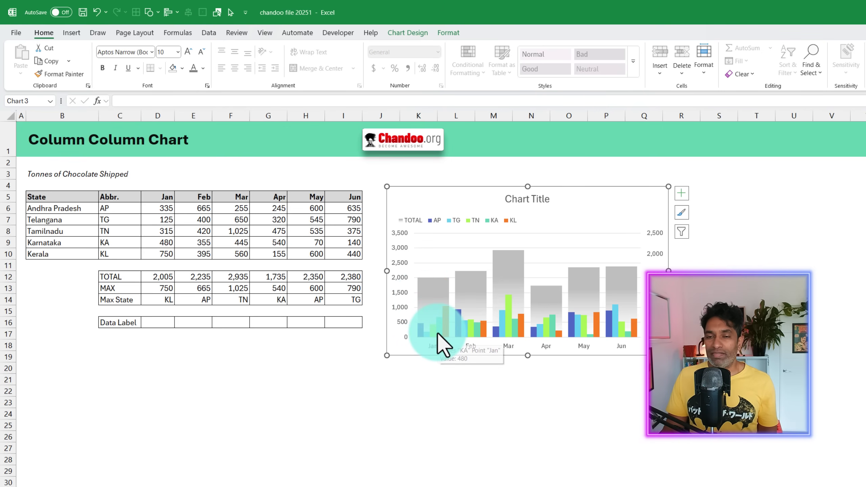
# Step: Switch to the worksheet with the finished chart and examine the data labels above its total columns
pyautogui.click(402, 455)
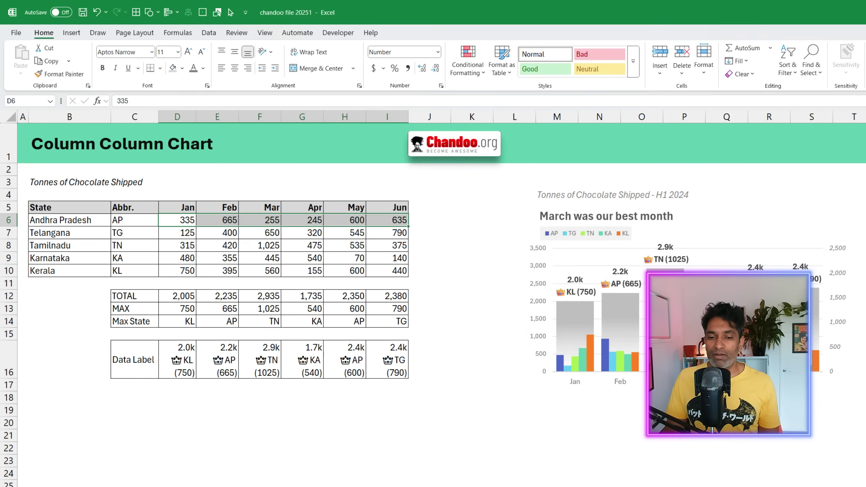
pyautogui.click(564, 273)
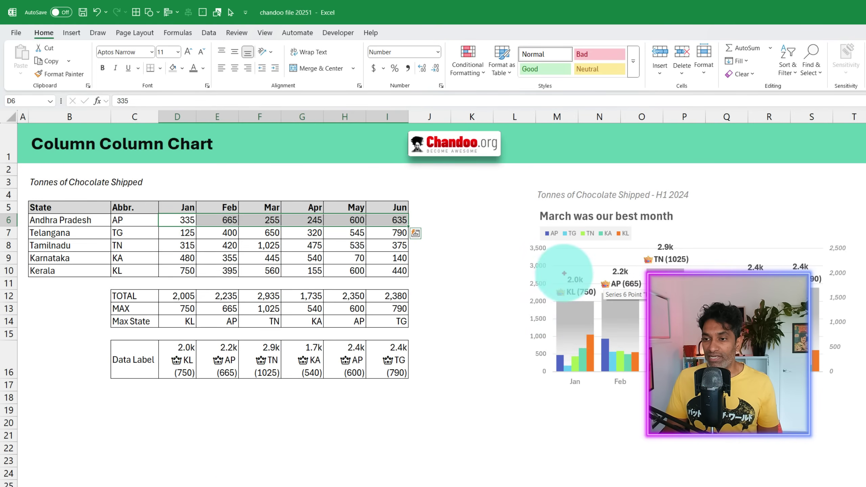
pyautogui.click(574, 280)
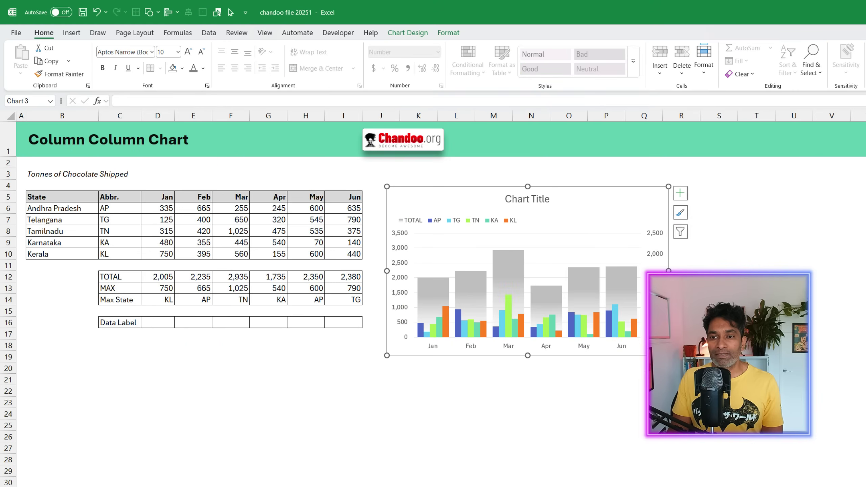
pyautogui.click(155, 322)
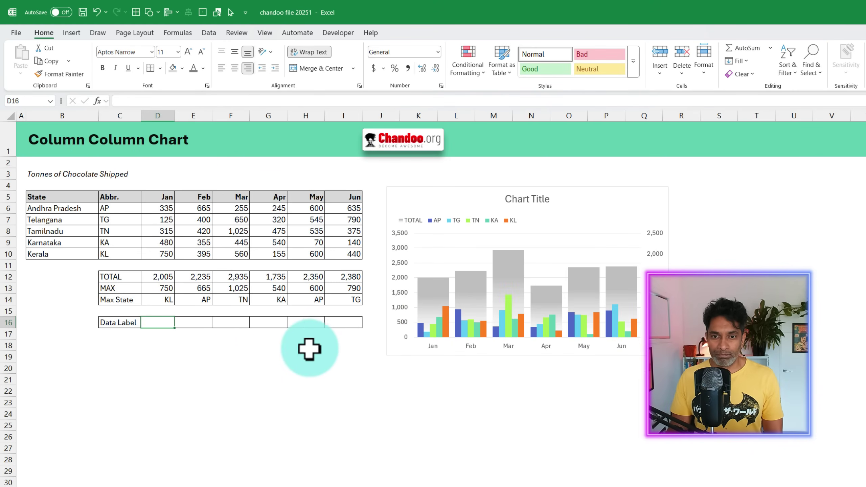
pyautogui.write('=')
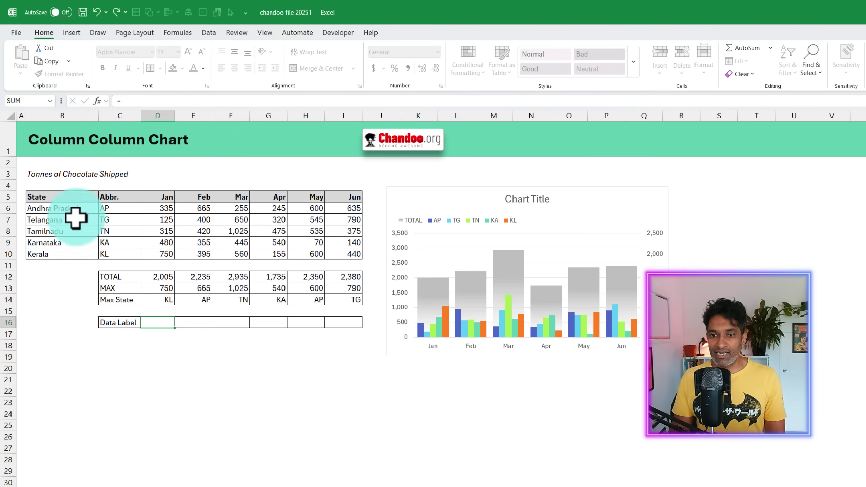
pyautogui.press('Escape')
# Step: Draft a sample two-line label in cell D19 reading 2,005 above Symbol KL (750), and discard the entry
pyautogui.moveTo(171, 276); pyautogui.dragTo(167, 299)
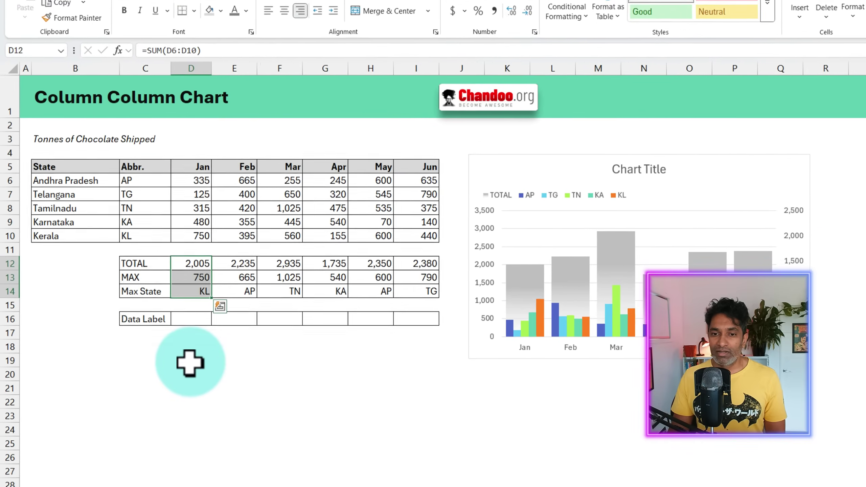
pyautogui.doubleClick(200, 361)
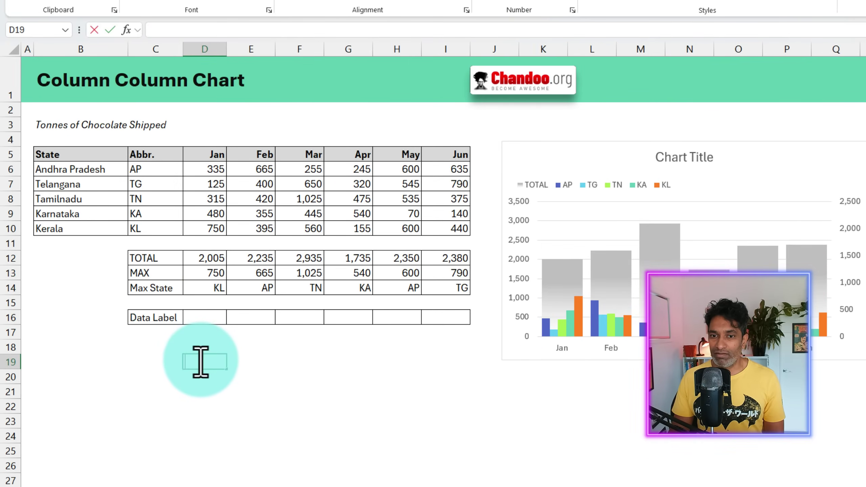
pyautogui.write('2,005')
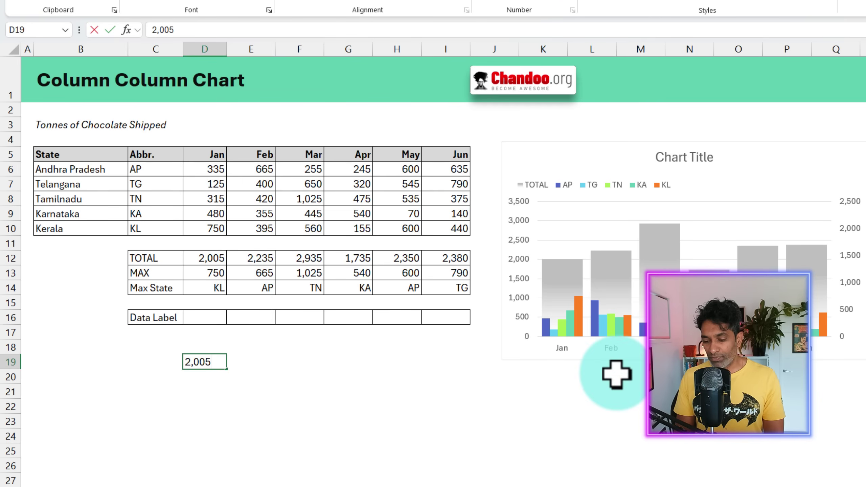
pyautogui.hotkey('alt', 'Return')
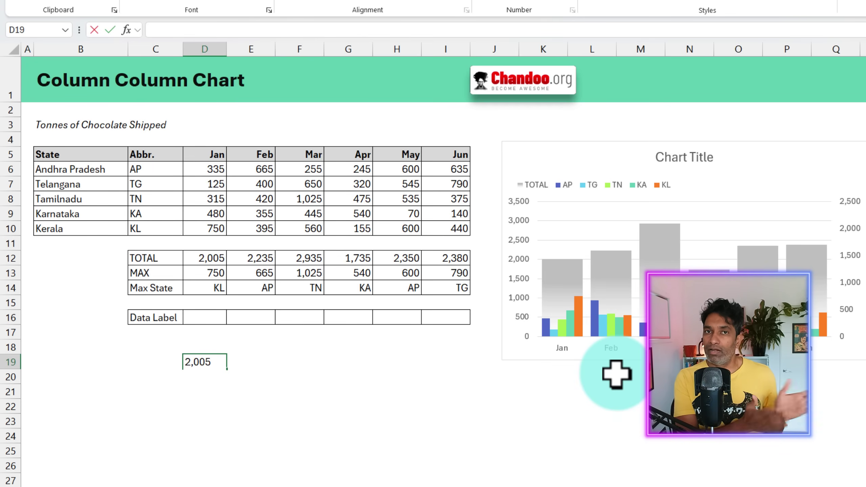
pyautogui.write('S')
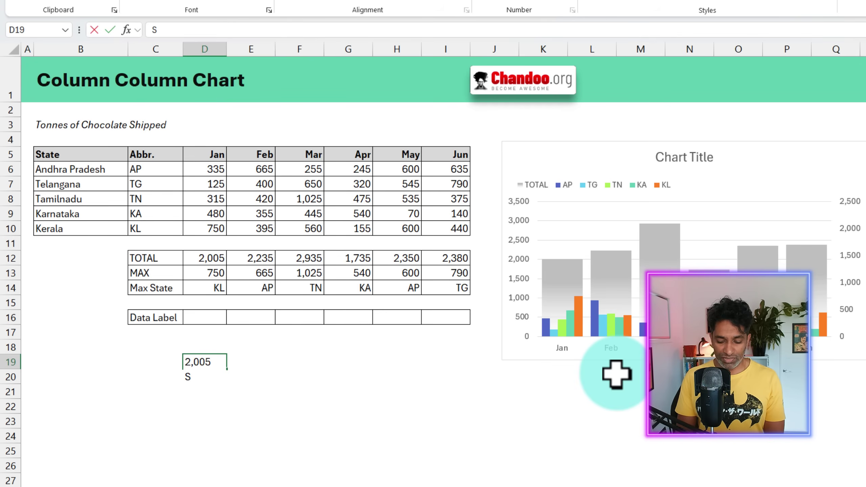
pyautogui.write('ymbol KL')
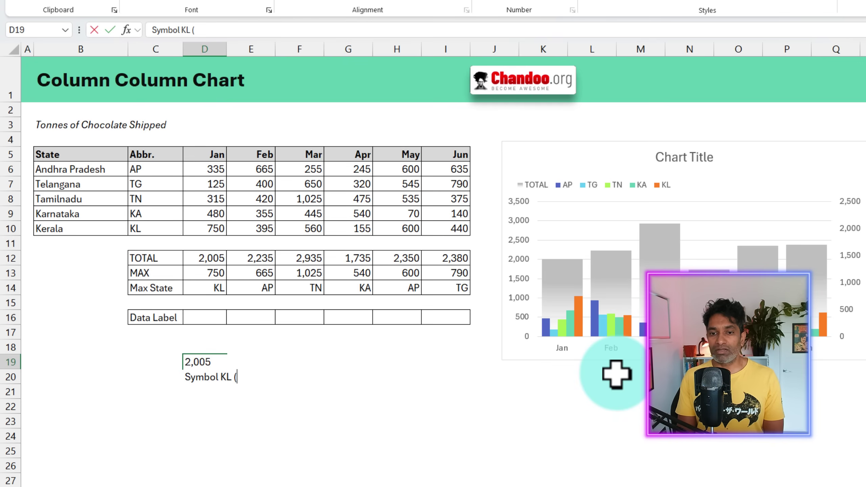
pyautogui.write(' (750)')
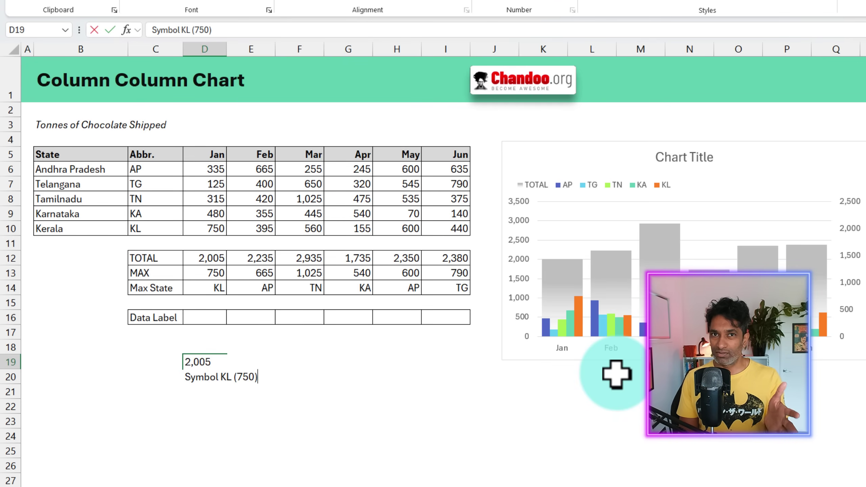
pyautogui.press('Escape')
# Step: Begin the January data label formula in D16 as =D12&char(10)&" and bring up the emoji picker for the text string
pyautogui.click(205, 318)
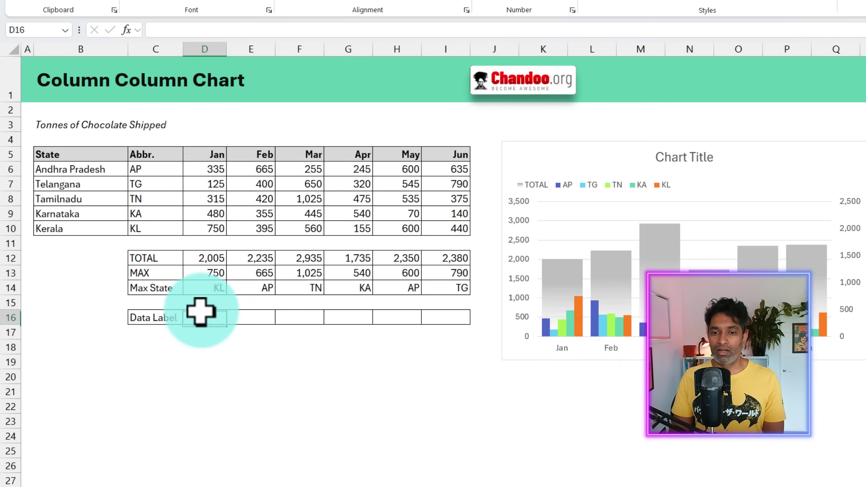
pyautogui.write('=')
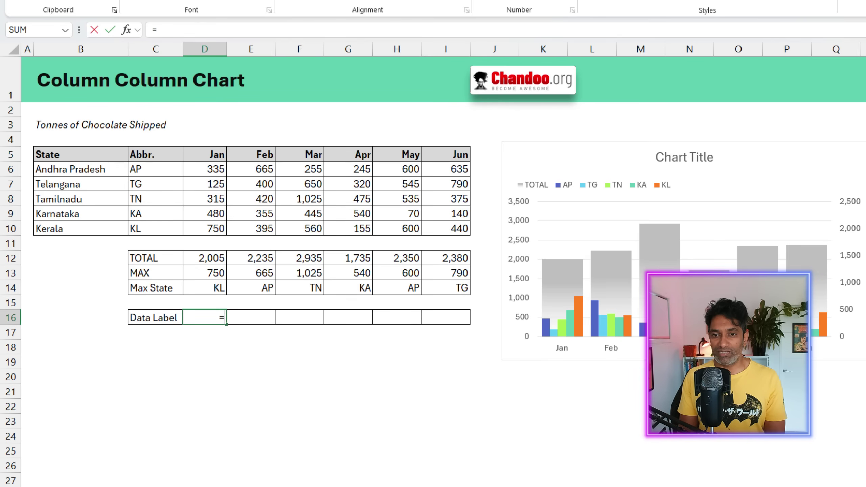
pyautogui.click(201, 258)
pyautogui.write('&c')
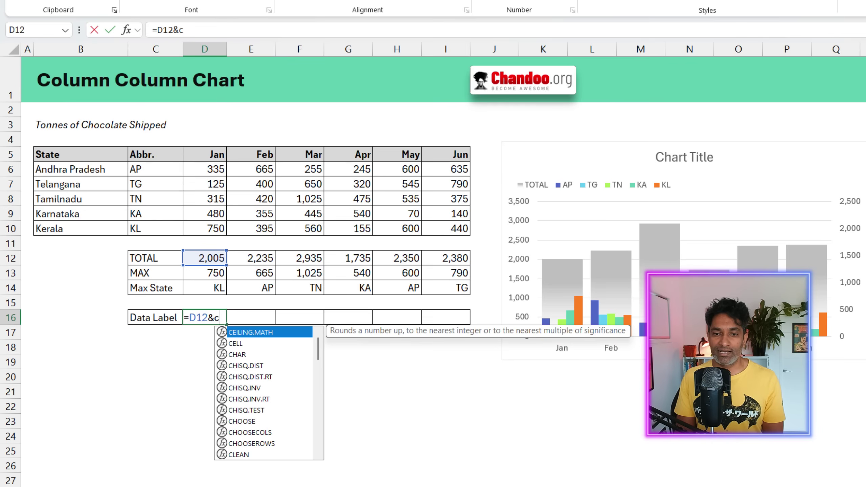
pyautogui.write('har(')
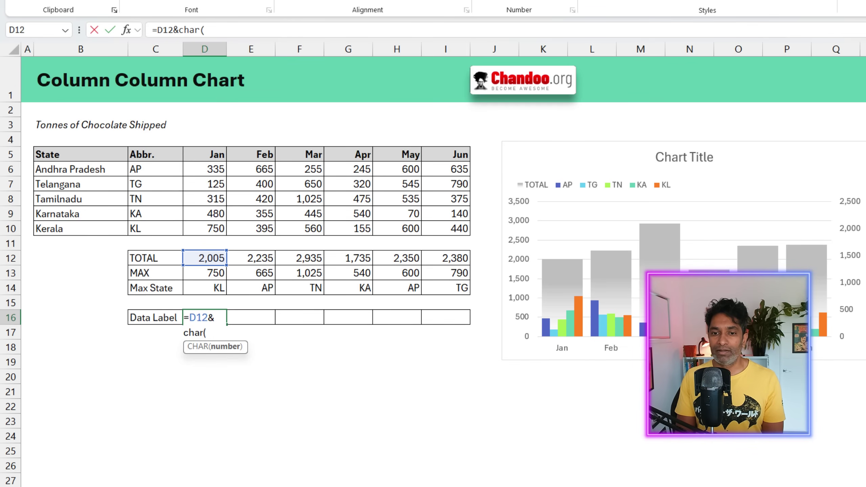
pyautogui.write('10)')
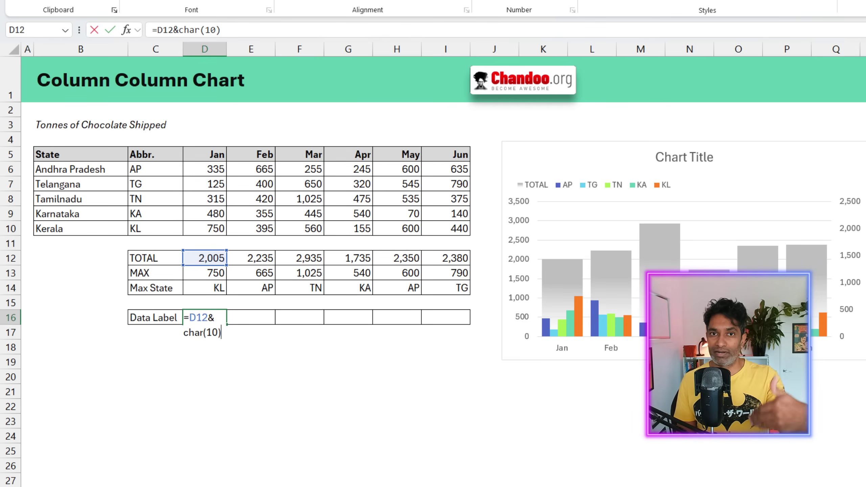
pyautogui.write('&')
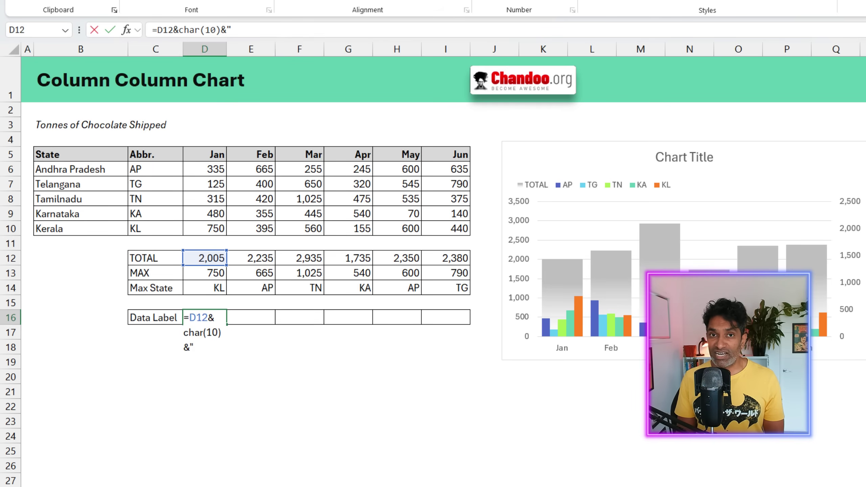
pyautogui.press('super+period')
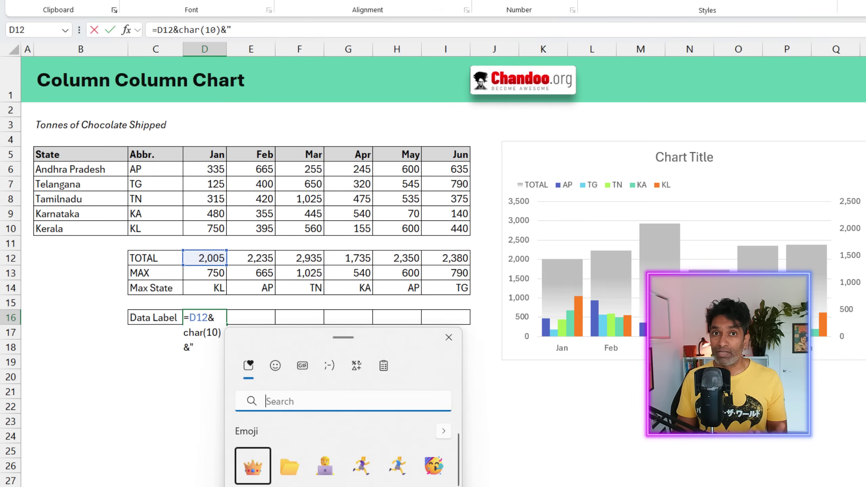
pyautogui.moveTo(371, 339); pyautogui.dragTo(434, 271)
pyautogui.click(310, 395)
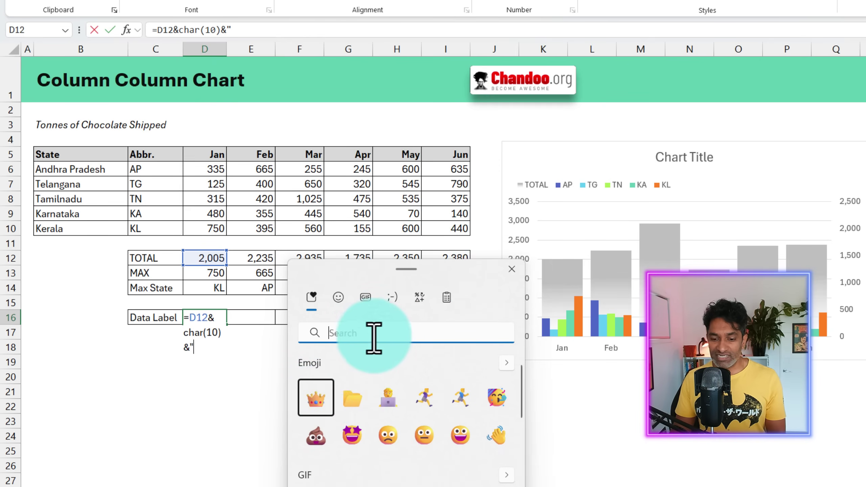
pyautogui.write('top')
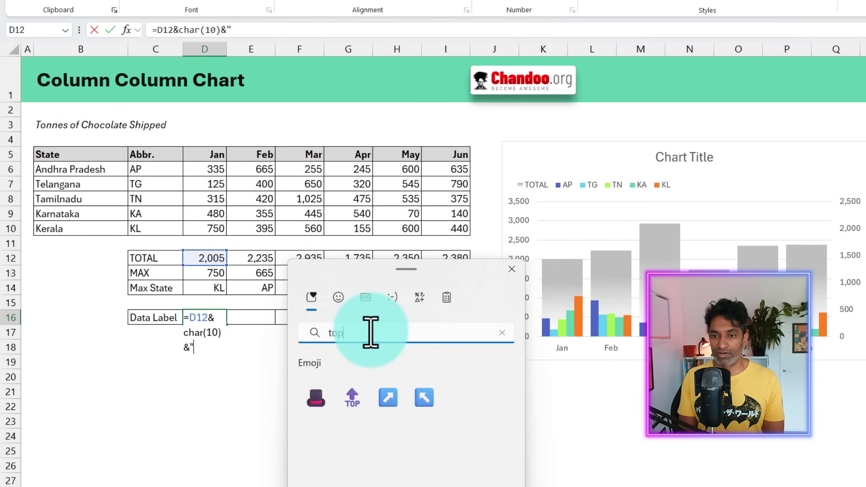
pyautogui.press('BackSpace')
pyautogui.press('BackSpace')
pyautogui.press('BackSpace')
pyautogui.write('c')
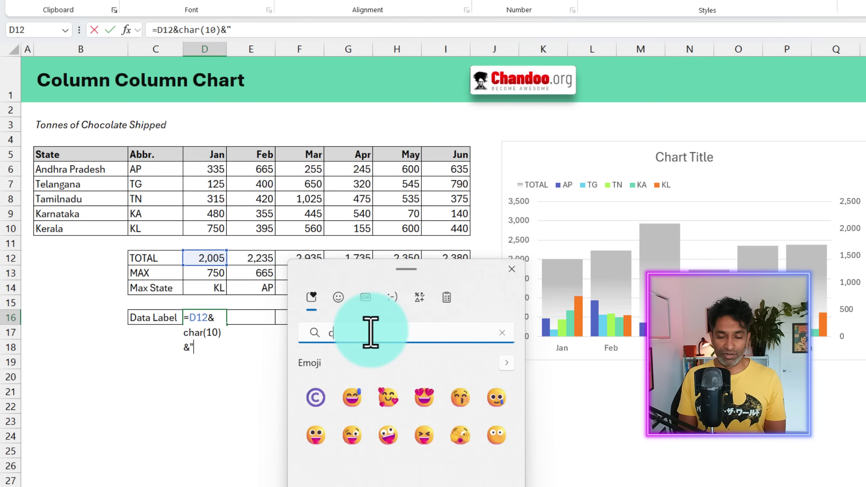
pyautogui.write('up')
pyautogui.press('BackSpace')
pyautogui.press('BackSpace')
pyautogui.press('BackSpace')
# Step: Search the emojis for trophy, insert the trophy symbol into the D16 formula and close the emoji picker
pyautogui.write('tr')
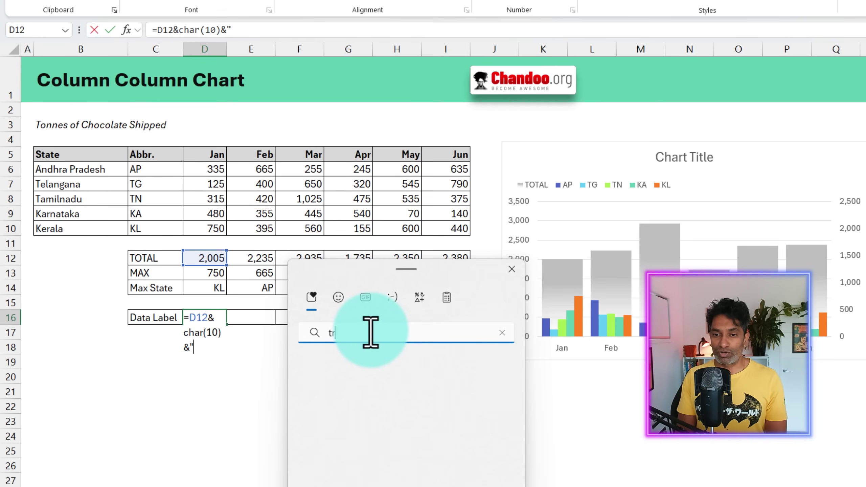
pyautogui.write('ophy')
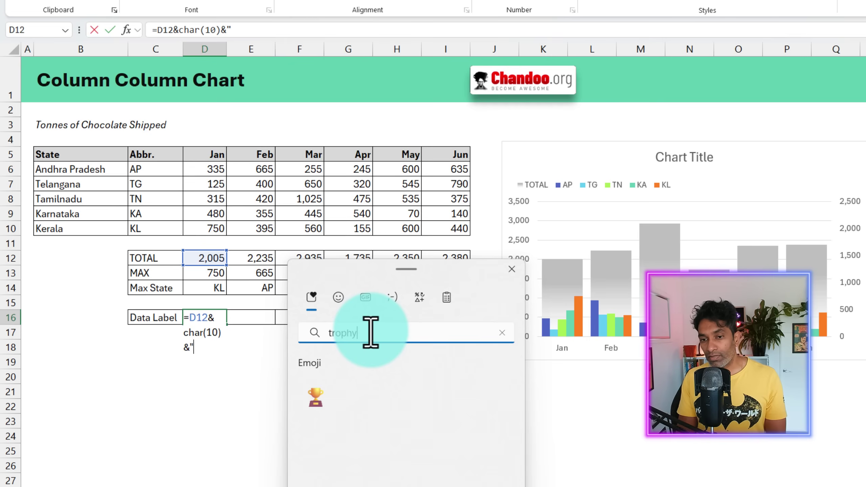
pyautogui.click(303, 396)
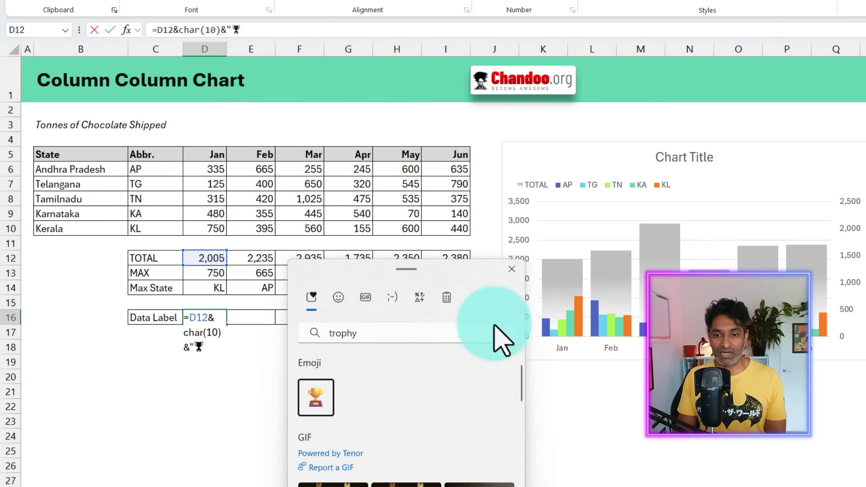
pyautogui.click(511, 269)
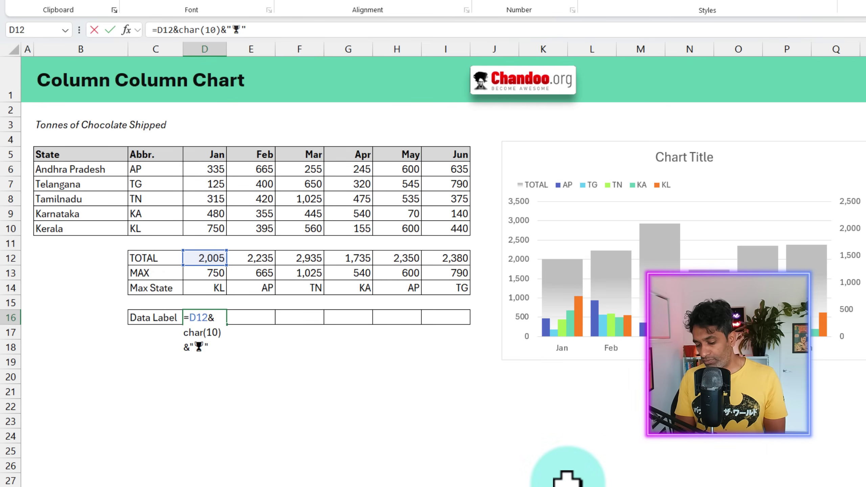
# Step: Complete the D16 formula by appending the max state from D14 and the max value from D13 in parentheses, and enter it
pyautogui.write('&')
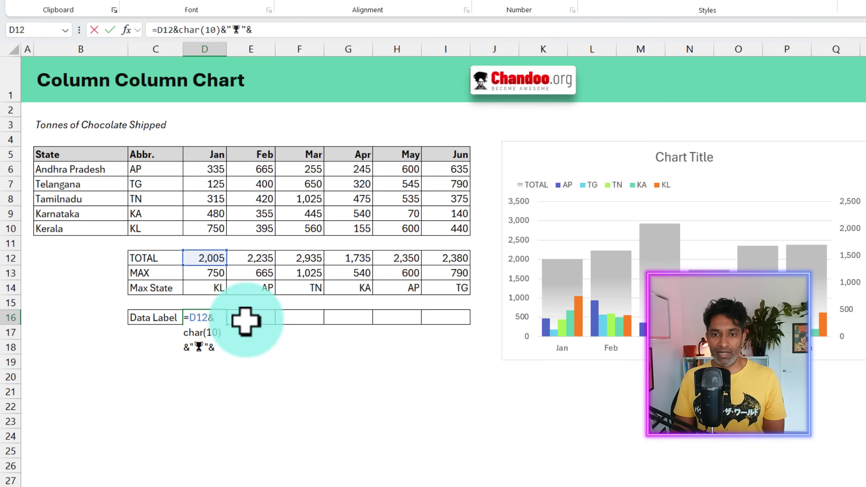
pyautogui.click(209, 287)
pyautogui.write('&" (')
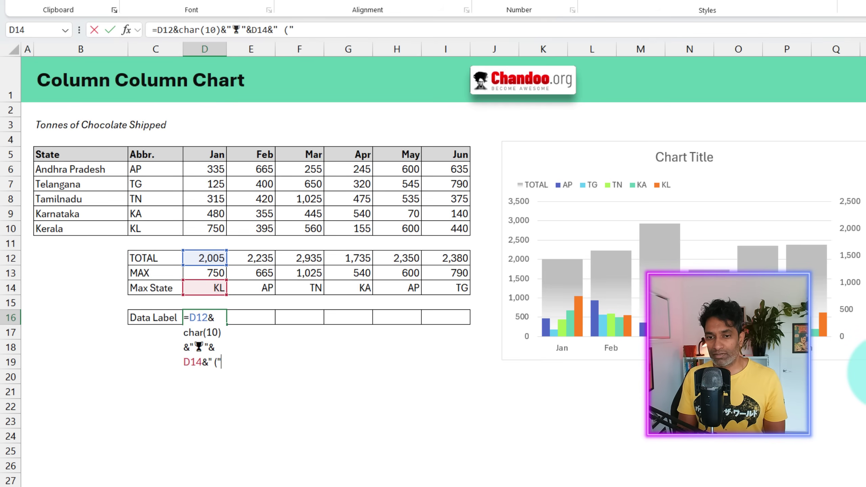
pyautogui.write('"&')
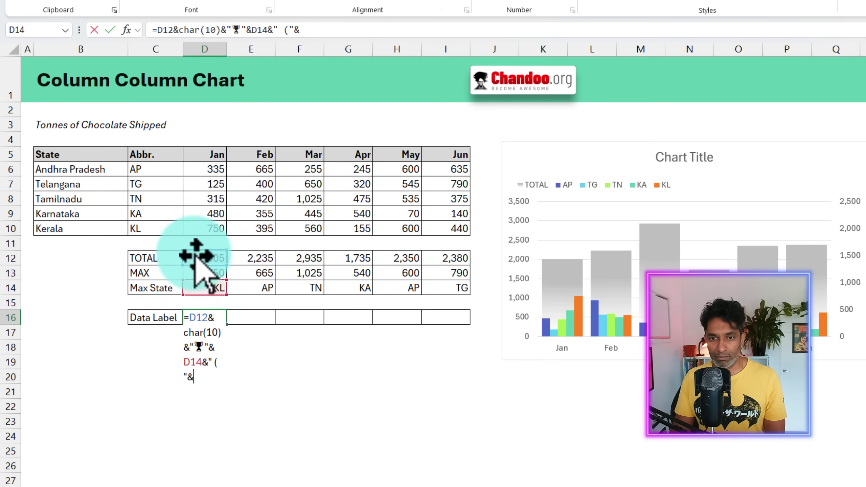
pyautogui.click(199, 274)
pyautogui.write('&")')
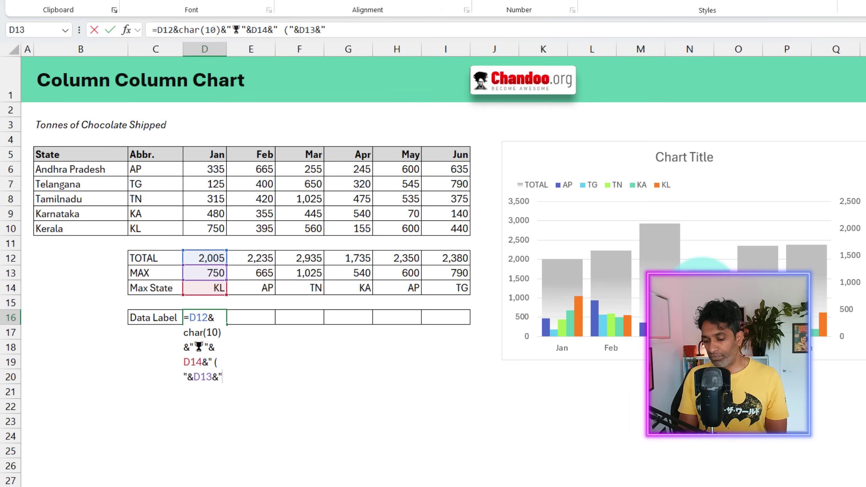
pyautogui.press('Return')
# Step: Edit the D16 formula to show the total in thousands by wrapping D12 in TEXT with the format "#,##0,.0k"
pyautogui.click(209, 343)
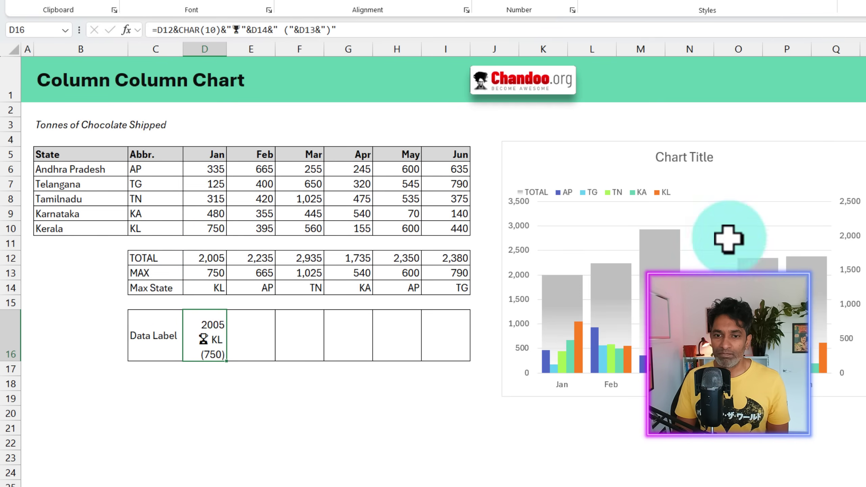
pyautogui.press('F2')
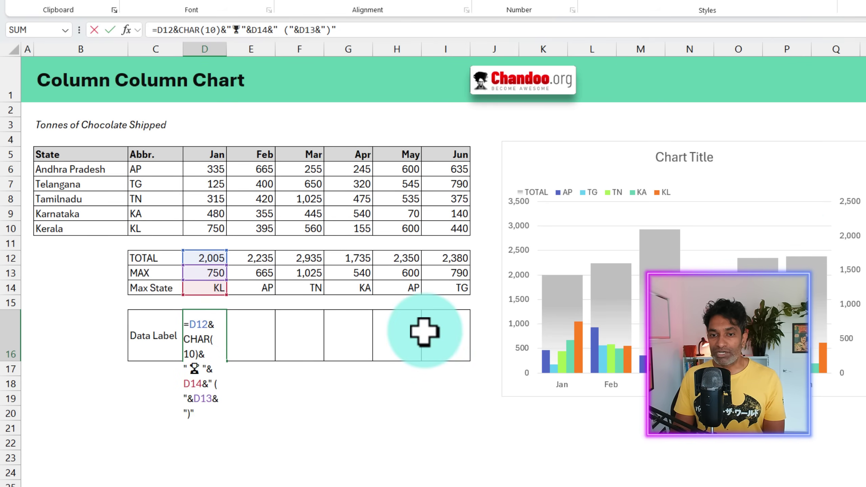
pyautogui.write('text(')
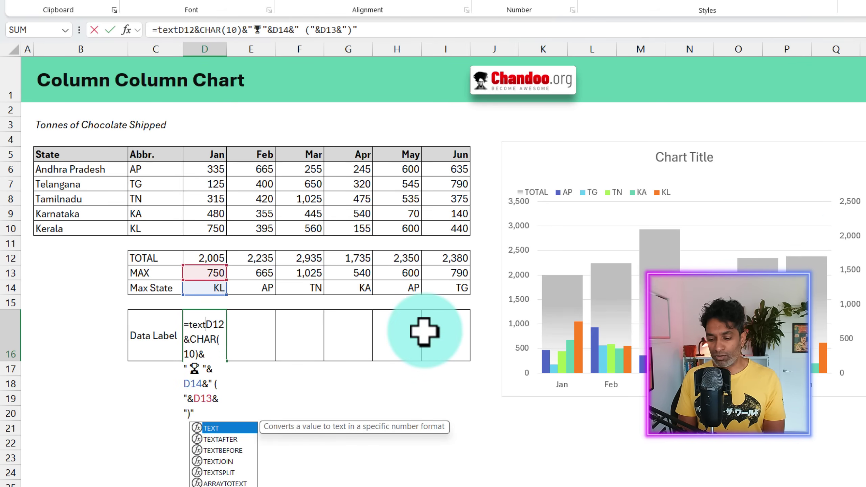
pyautogui.click(203, 340)
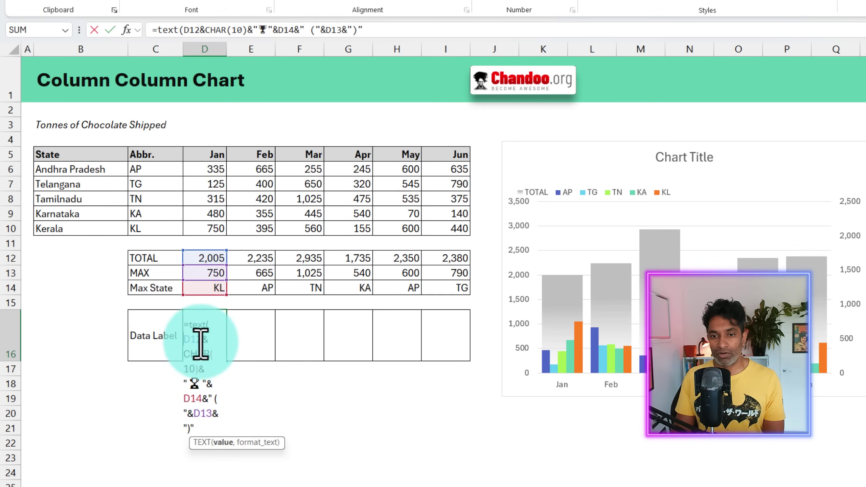
pyautogui.write(',"#,##0,.0k")')
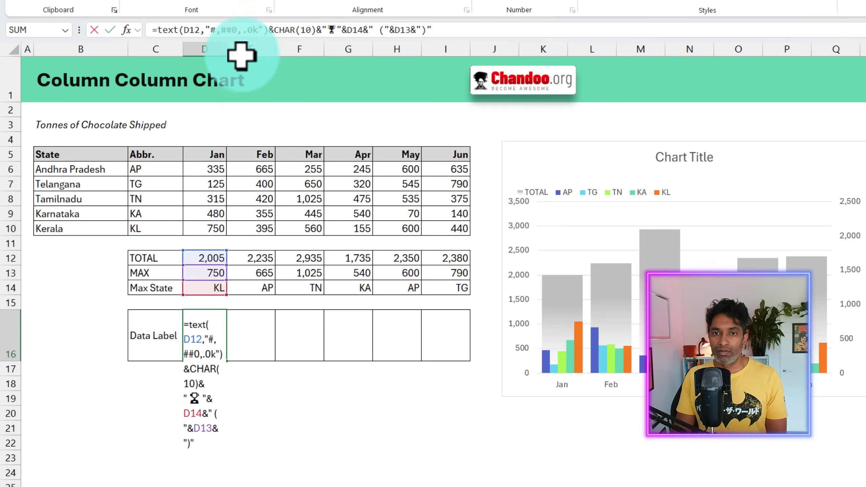
pyautogui.moveTo(209, 33); pyautogui.dragTo(244, 34)
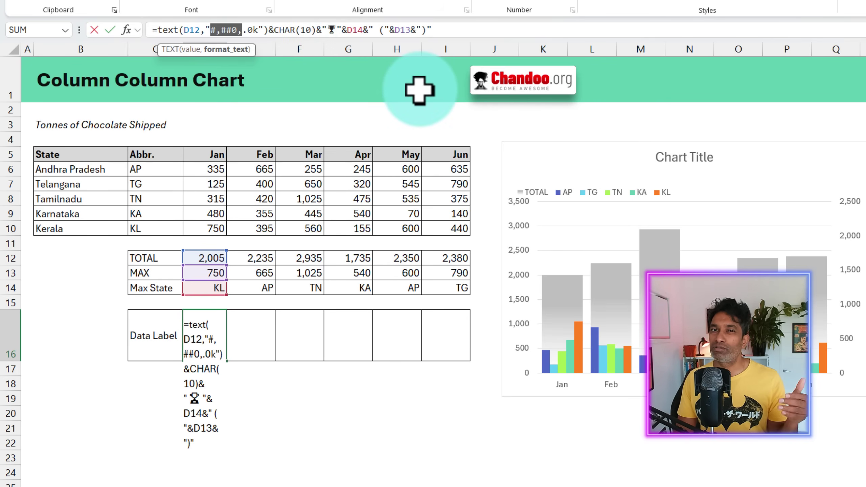
pyautogui.press('Return')
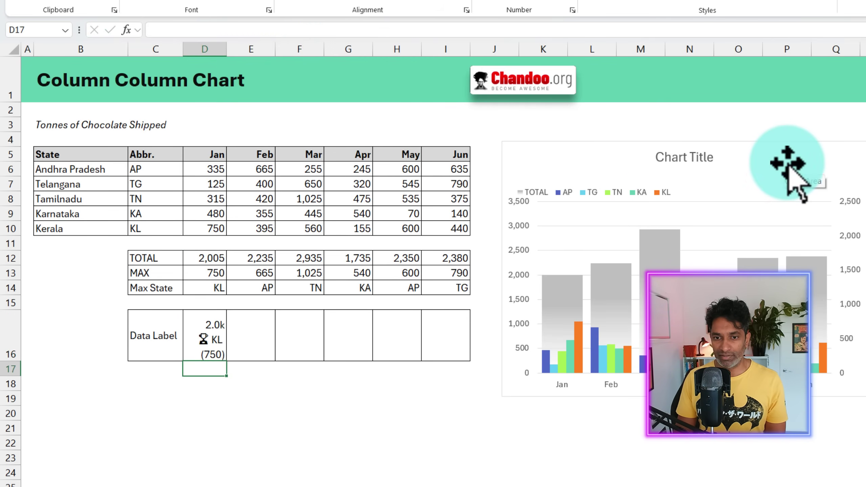
# Step: Fill the data label formula in D16 across to I16 for the remaining months
pyautogui.click(225, 359)
pyautogui.moveTo(226, 361); pyautogui.dragTo(458, 377)
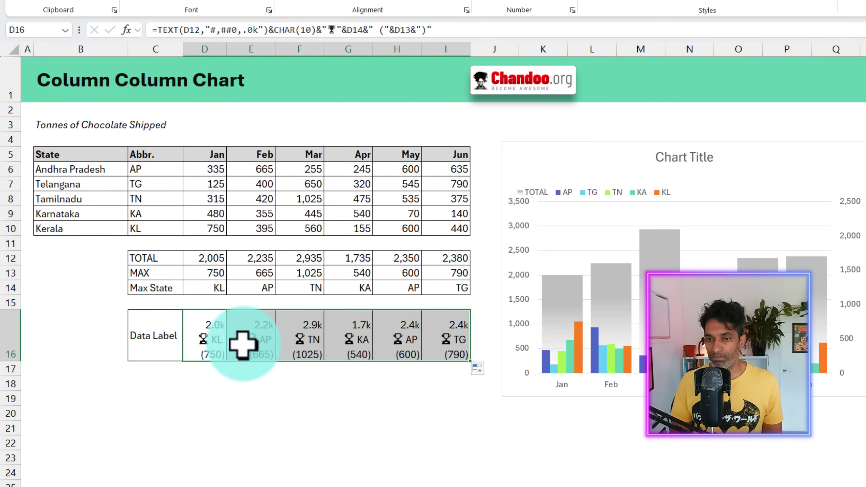
pyautogui.click(198, 342)
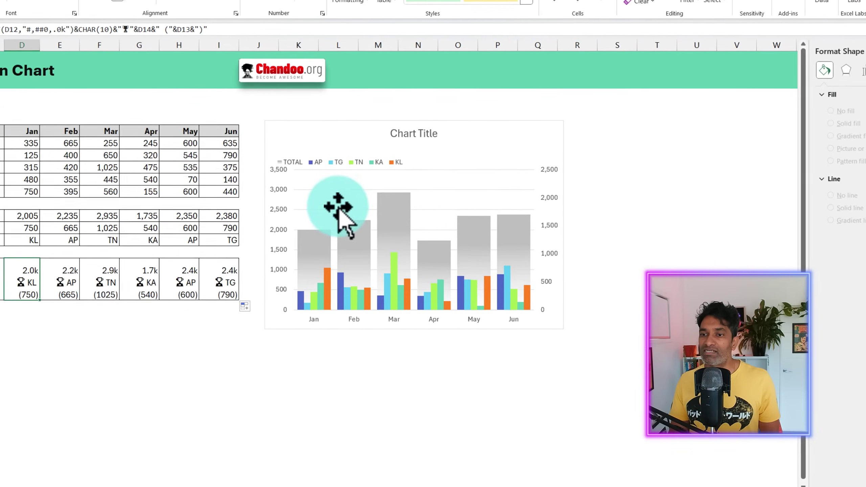
# Step: Add data labels to the grey TOTAL columns of the chart and select those labels
pyautogui.click(313, 243)
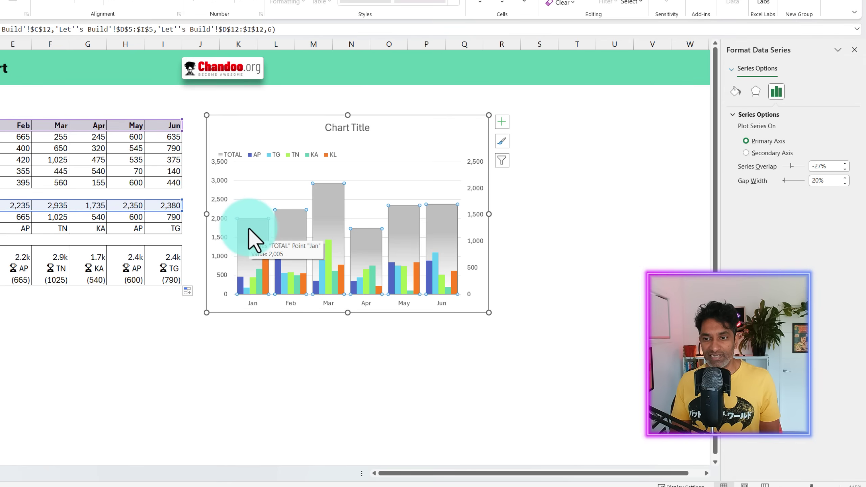
pyautogui.click(501, 122)
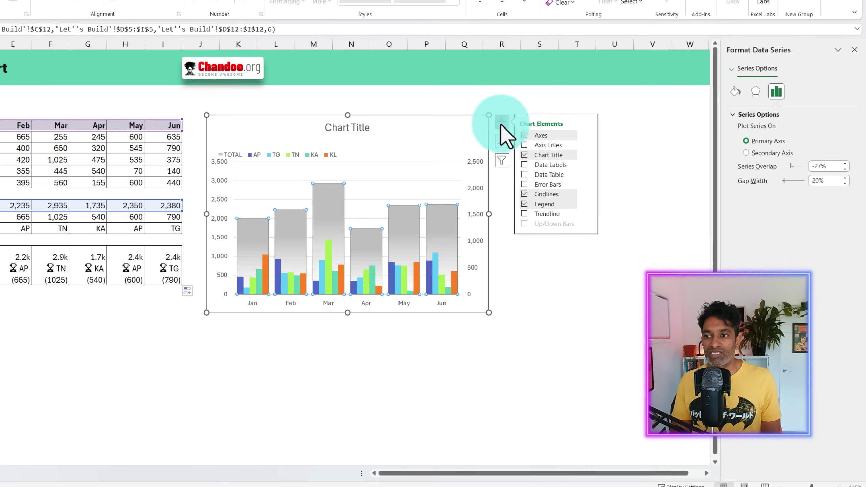
pyautogui.click(524, 165)
pyautogui.click(254, 210)
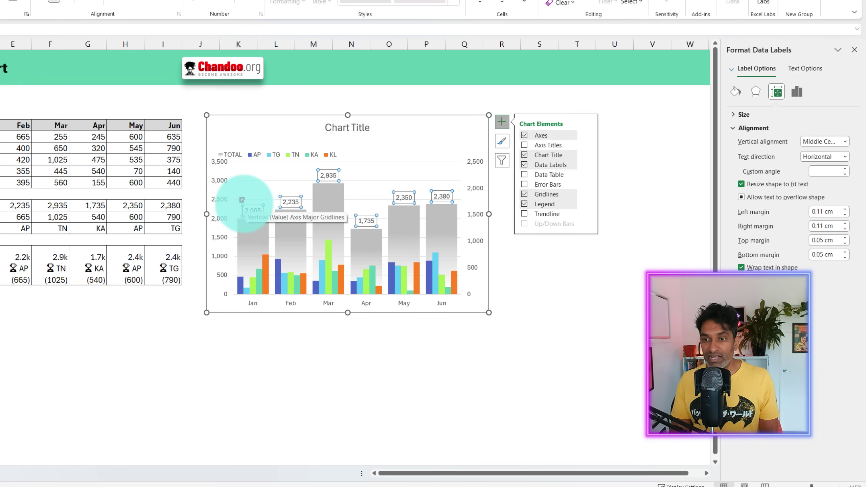
pyautogui.click(252, 209)
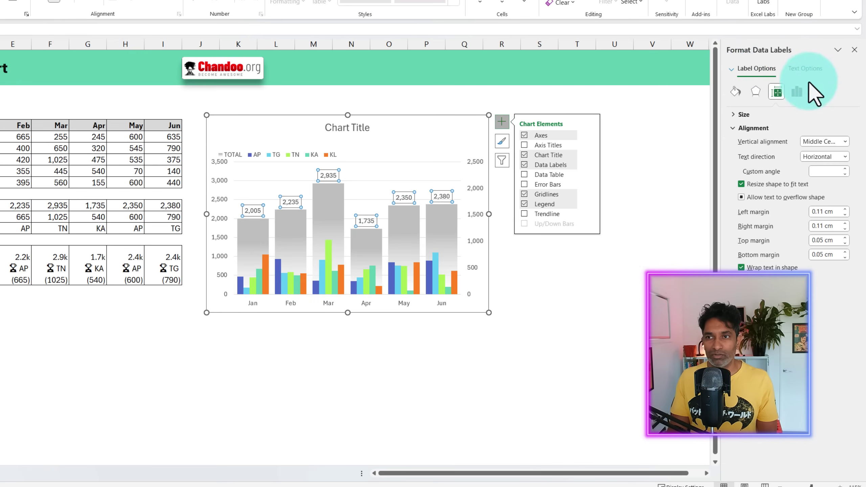
# Step: Set the TOTAL data labels to take their text from the cell range D16:I16
pyautogui.click(795, 95)
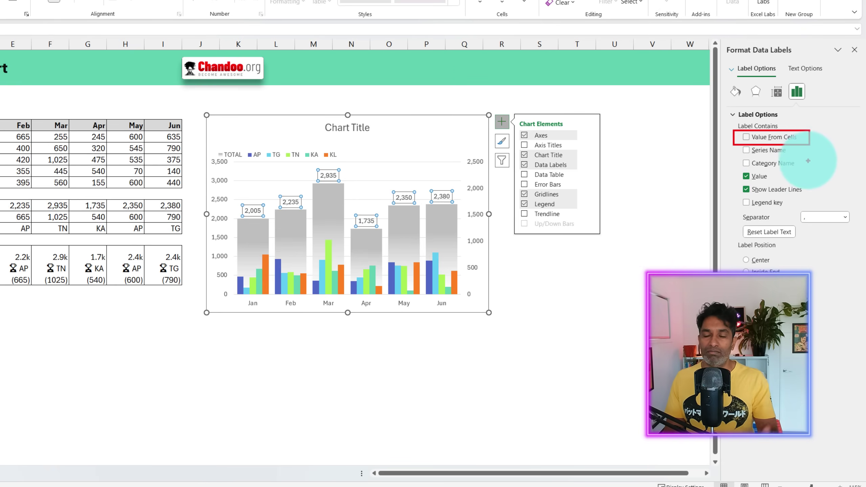
pyautogui.click(765, 138)
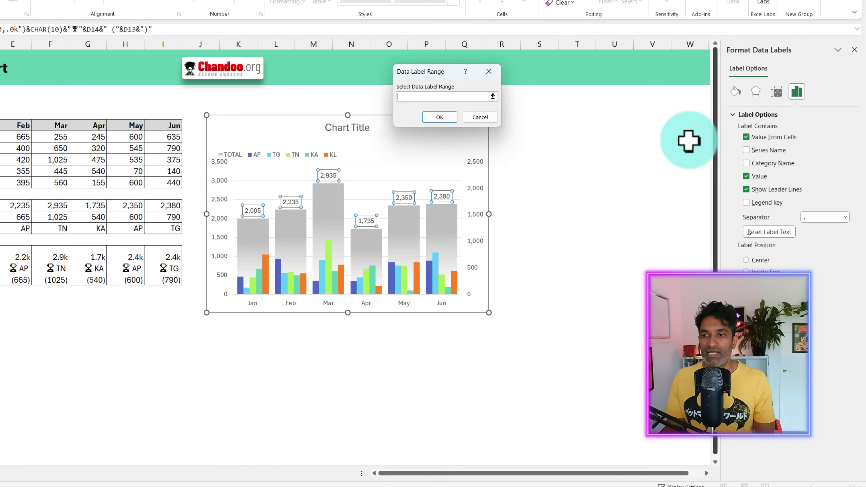
pyautogui.moveTo(1, 268); pyautogui.dragTo(171, 266)
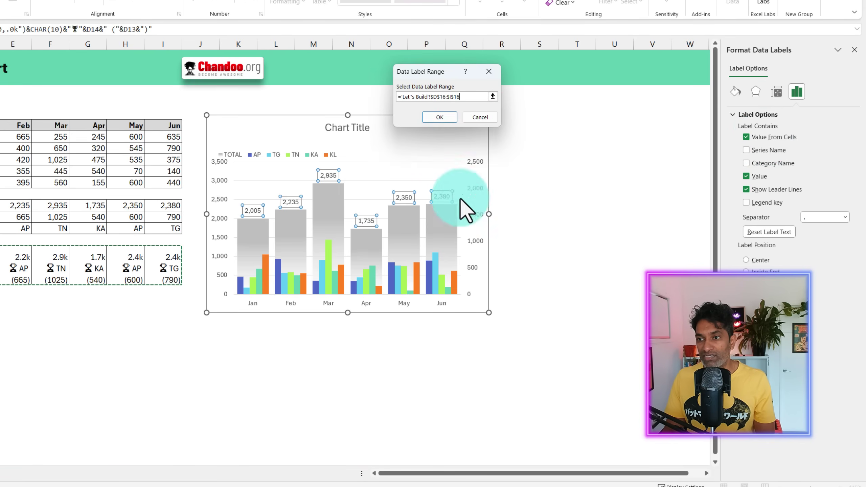
pyautogui.click(444, 116)
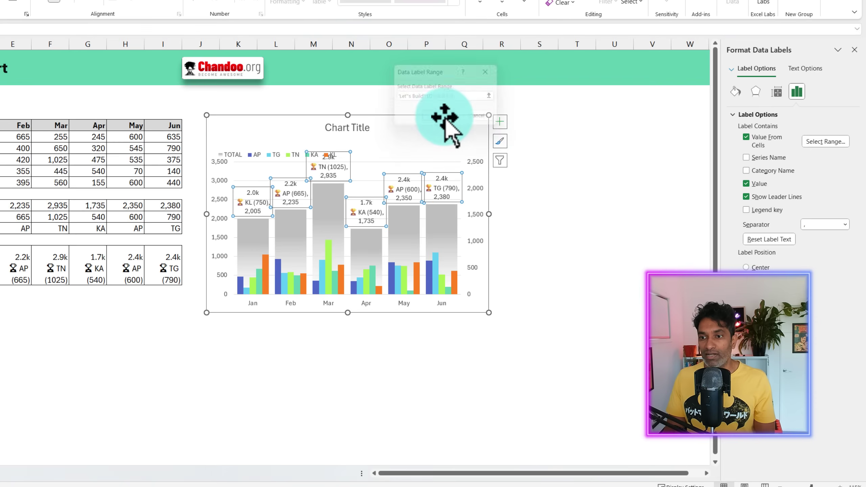
# Step: Remove the plain series value from the TOTAL data labels and make the label text bold
pyautogui.click(746, 184)
pyautogui.moveTo(240, 203); pyautogui.dragTo(257, 207)
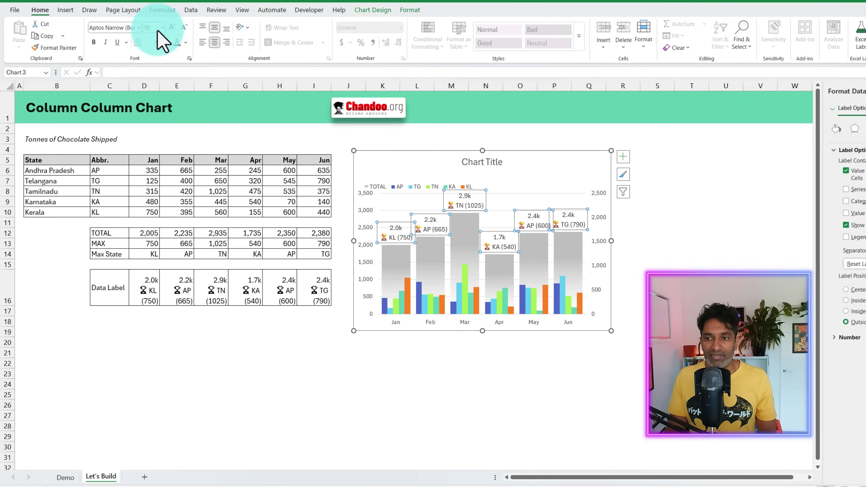
pyautogui.click(94, 43)
# Step: Move the chart title to the chart's upper-left corner and change its text to "March is our best month"
pyautogui.click(480, 163)
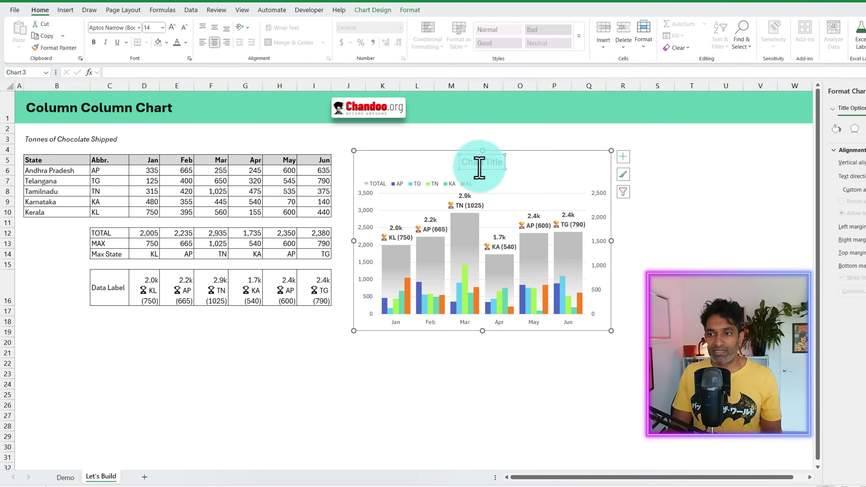
pyautogui.moveTo(375, 172); pyautogui.dragTo(378, 168)
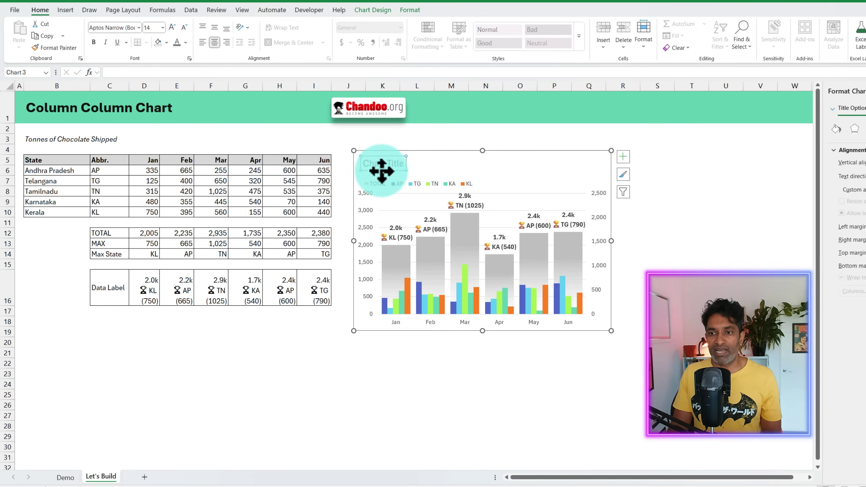
pyautogui.doubleClick(373, 165)
pyautogui.click(372, 166)
pyautogui.click(704, 147)
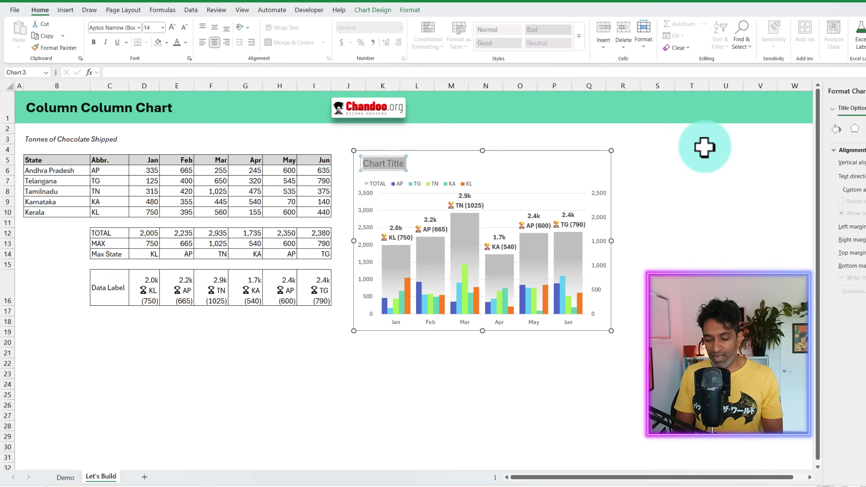
pyautogui.write('M<')
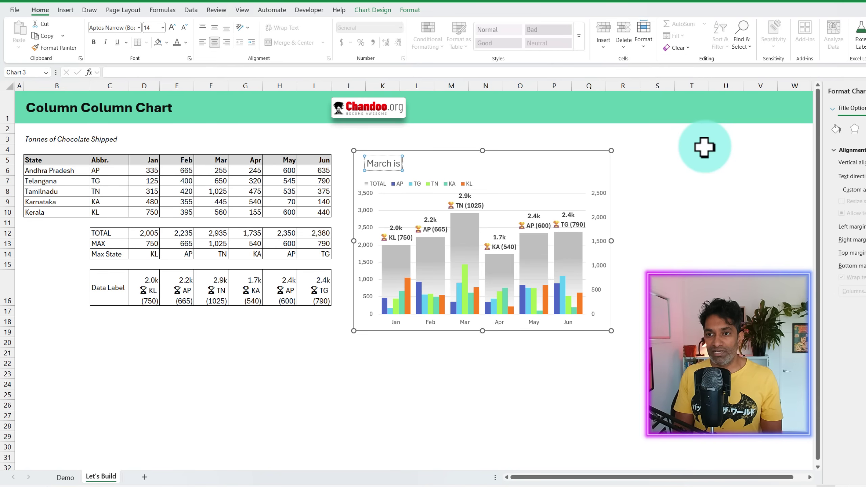
pyautogui.press('BackSpace')
pyautogui.write('nth')
# Step: Make the chart title bold
pyautogui.click(409, 169)
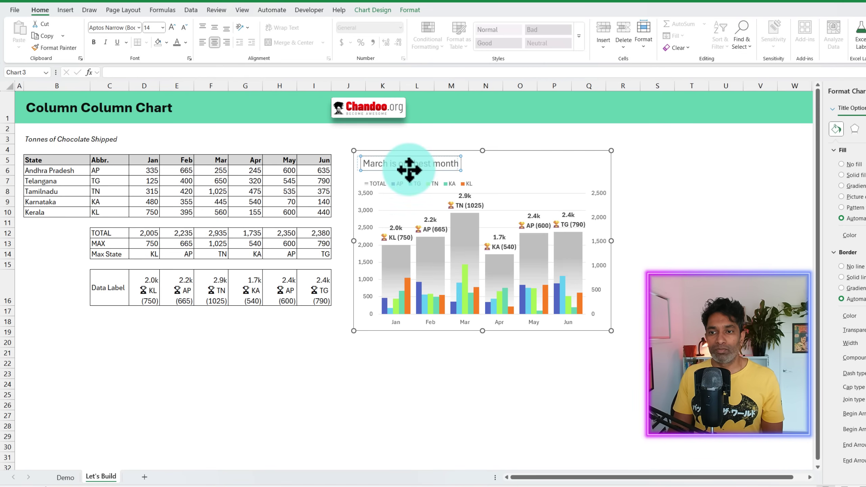
pyautogui.click(94, 42)
pyautogui.click(733, 255)
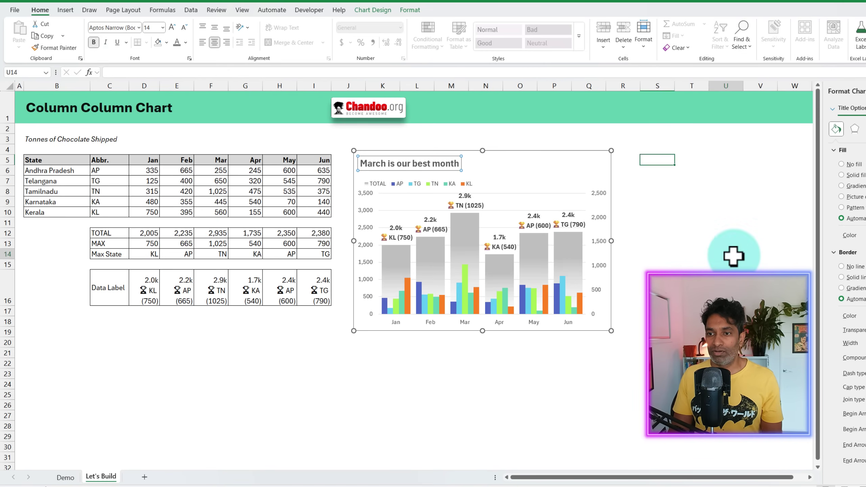
# Step: Move the chart legend slightly up, closer beneath the title, and deselect the chart
pyautogui.click(458, 180)
pyautogui.click(448, 184)
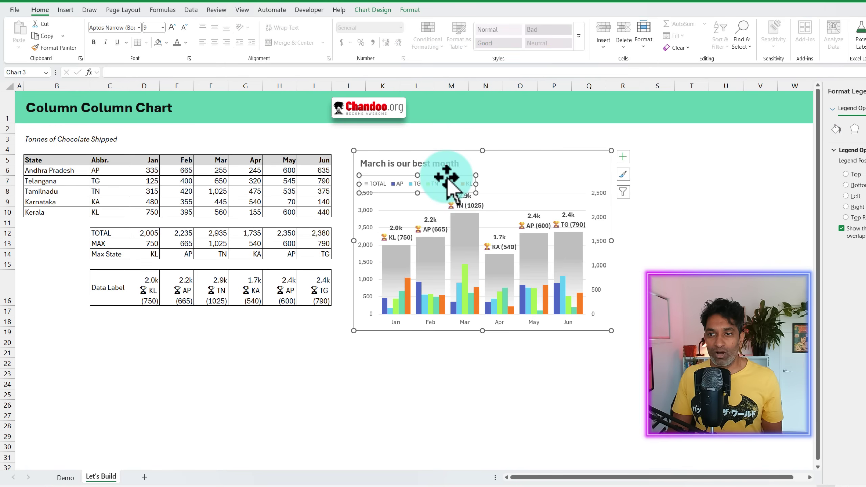
pyautogui.click(510, 178)
pyautogui.click(702, 214)
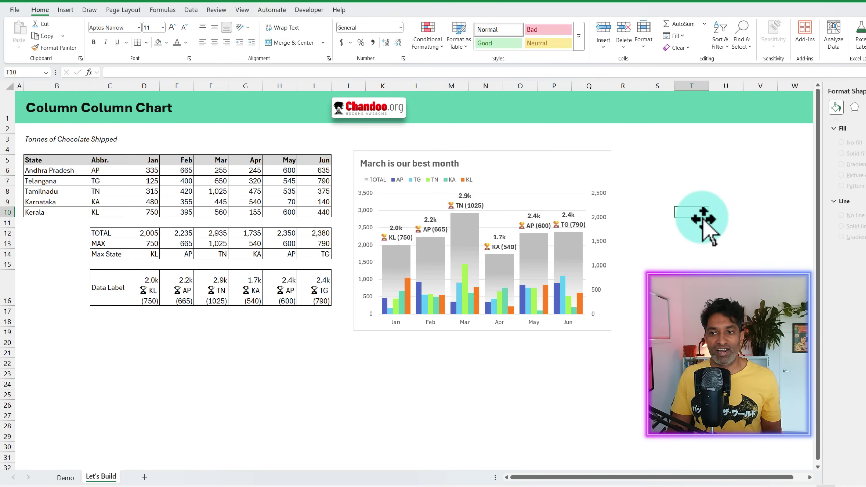
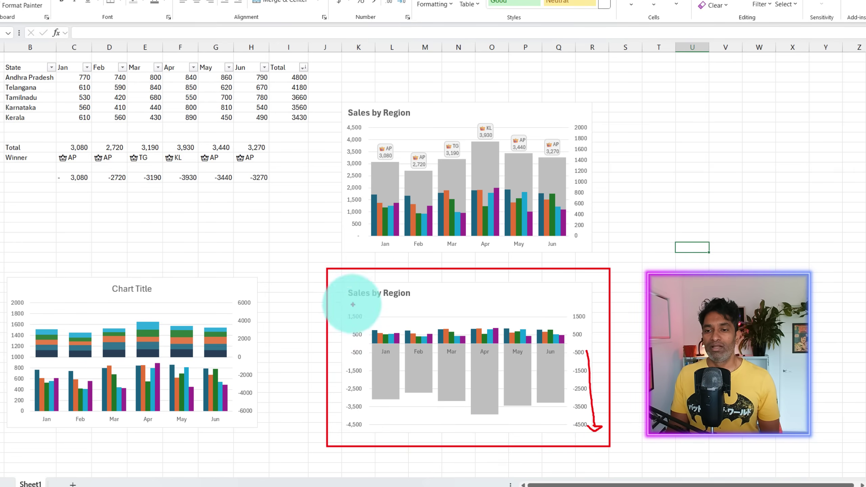
pyautogui.moveTo(346, 309); pyautogui.dragTo(366, 437)
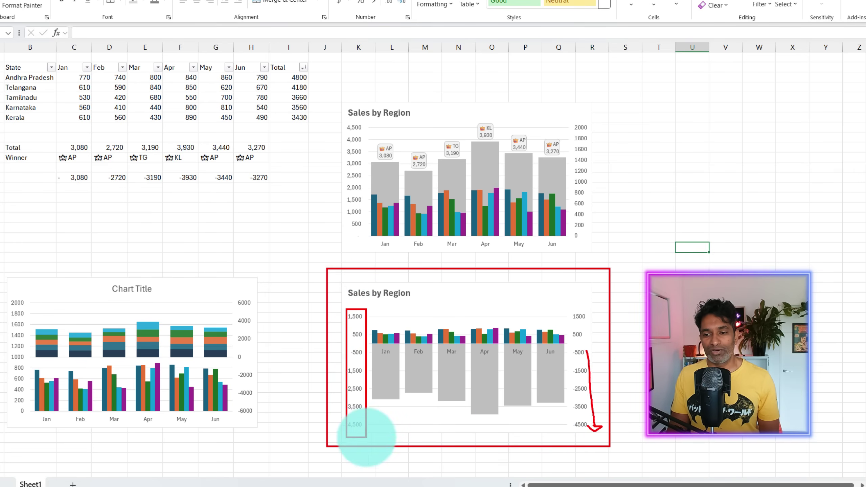
pyautogui.moveTo(573, 309); pyautogui.dragTo(595, 432)
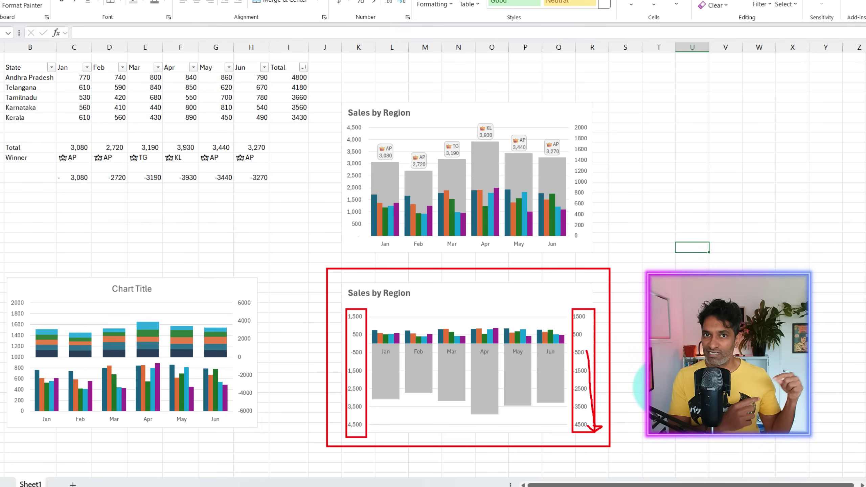
pyautogui.press('Escape')
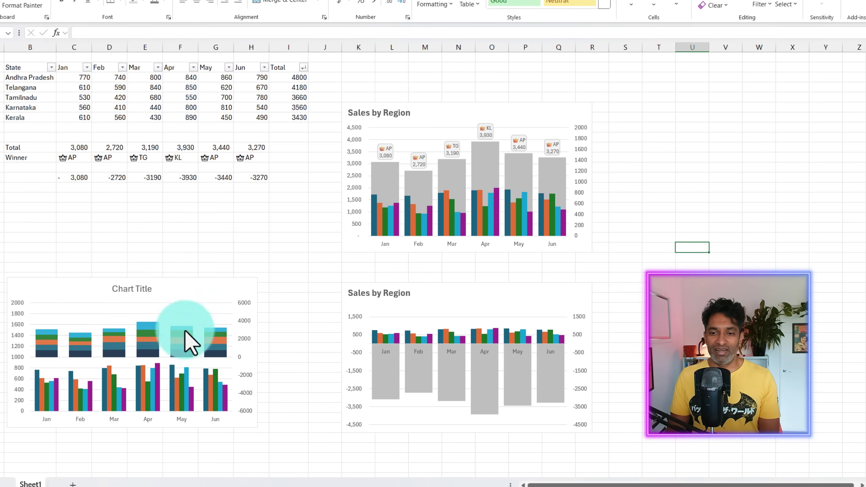
pyautogui.click(181, 287)
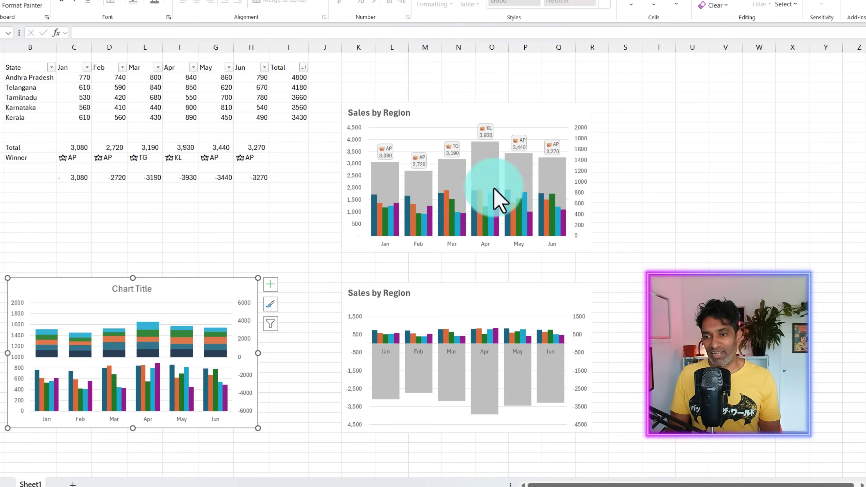
pyautogui.click(519, 111)
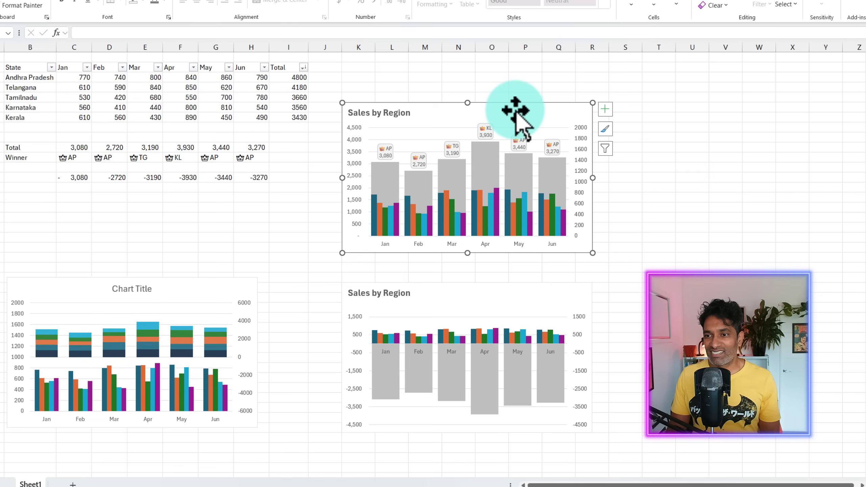